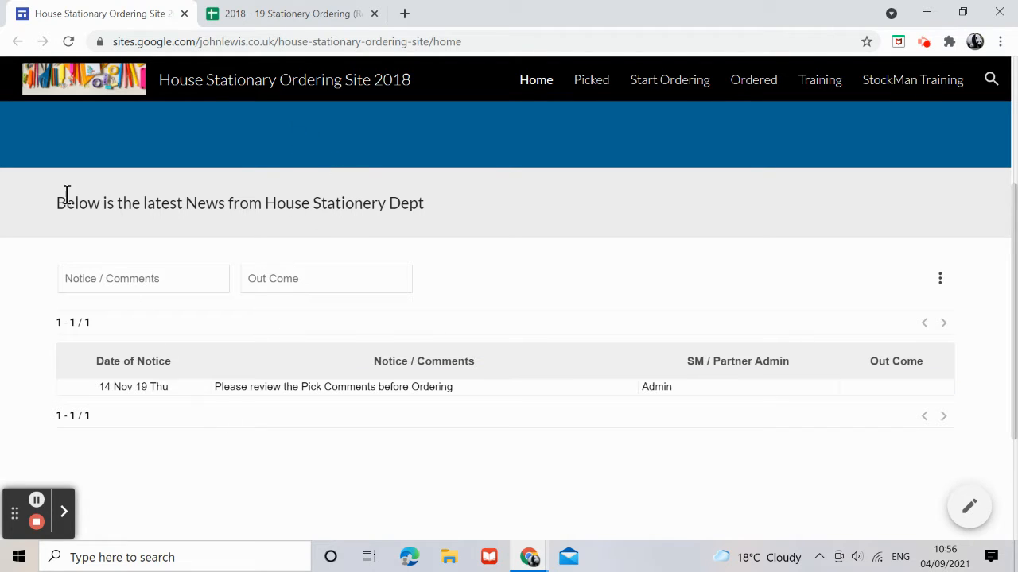
# Compare the ordering site's news page with the notices listed on the News sheet.
pyautogui.click(277, 19)
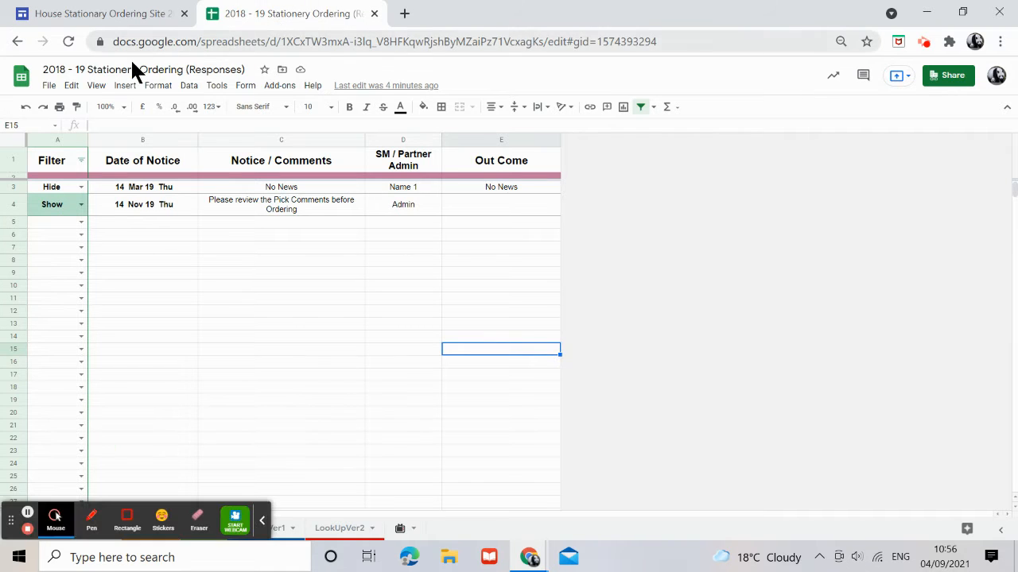
pyautogui.click(261, 522)
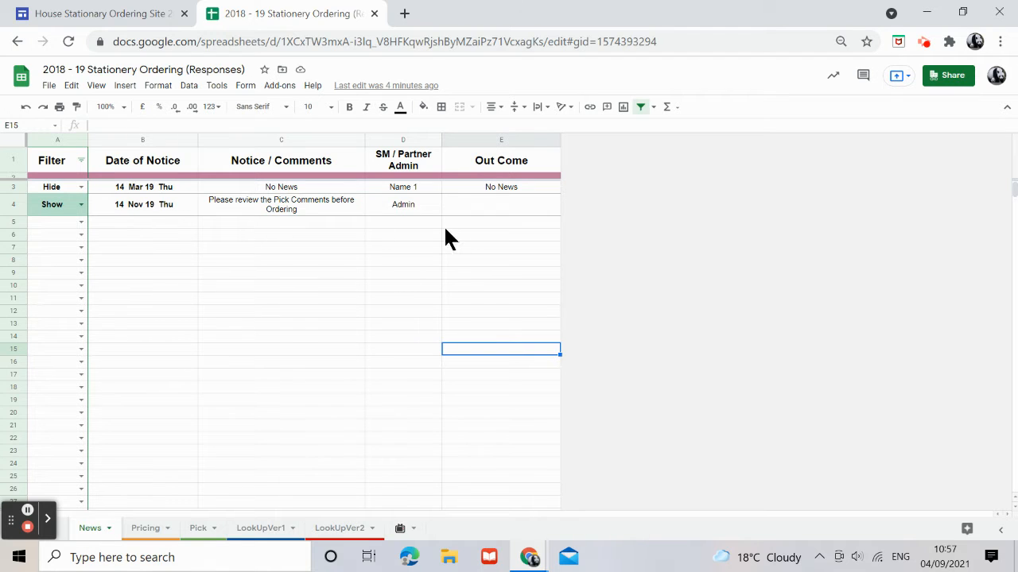
pyautogui.click(80, 222)
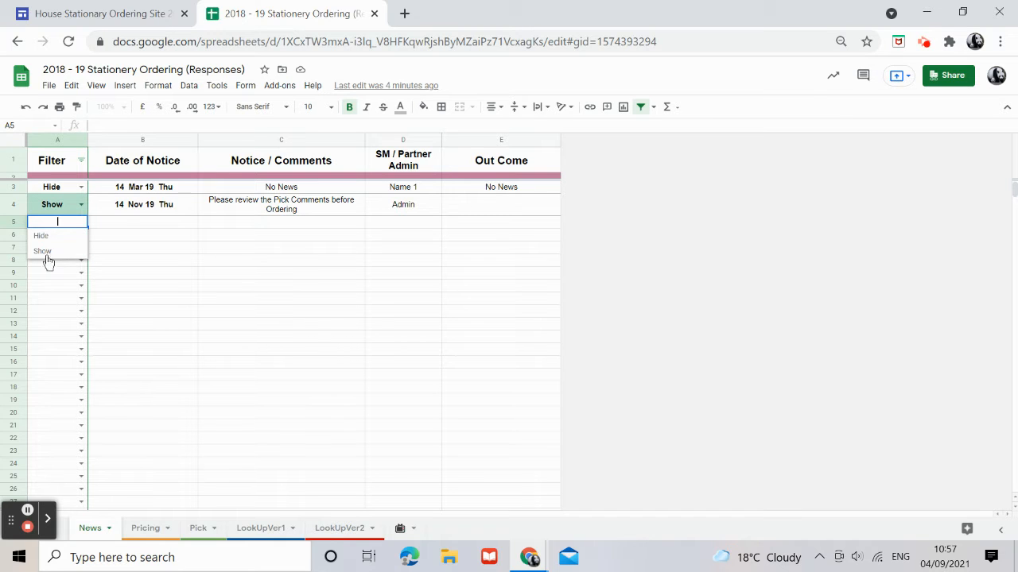
pyautogui.click(90, 17)
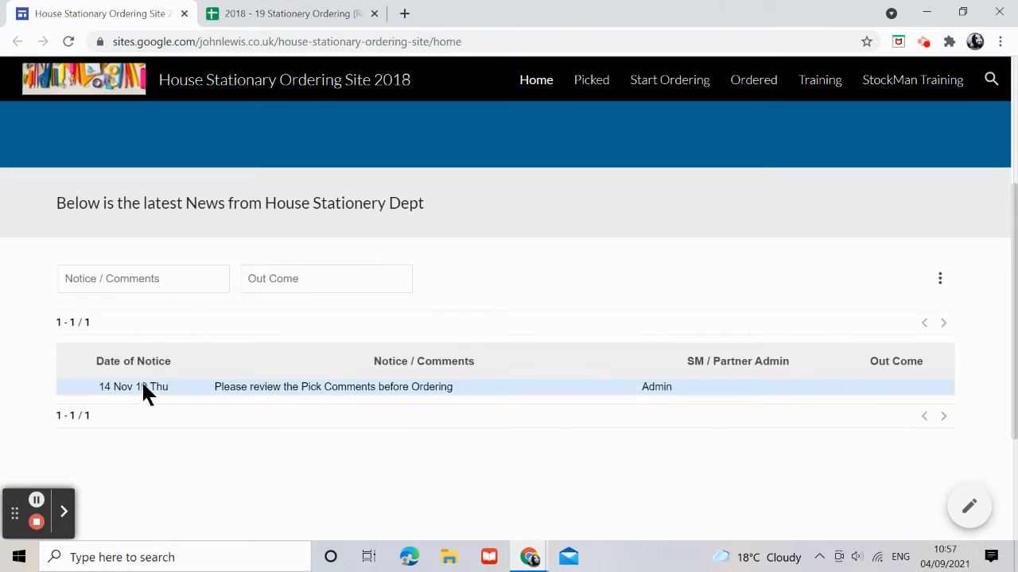
pyautogui.click(291, 17)
pyautogui.click(140, 259)
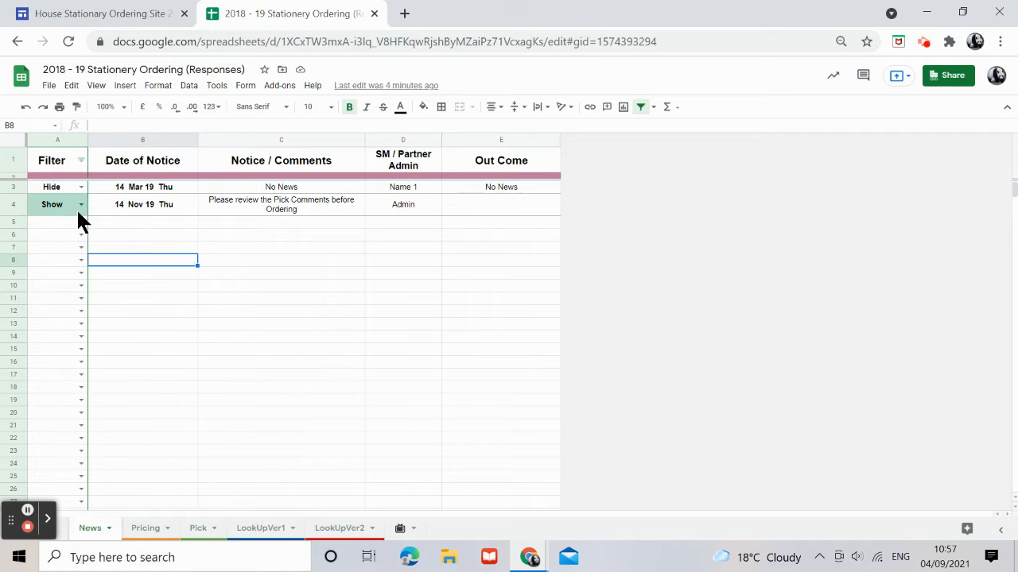
# Set the 14 Nov 19 notice's Filter to Hide and view the site's news page.
pyautogui.click(80, 204)
pyautogui.click(44, 224)
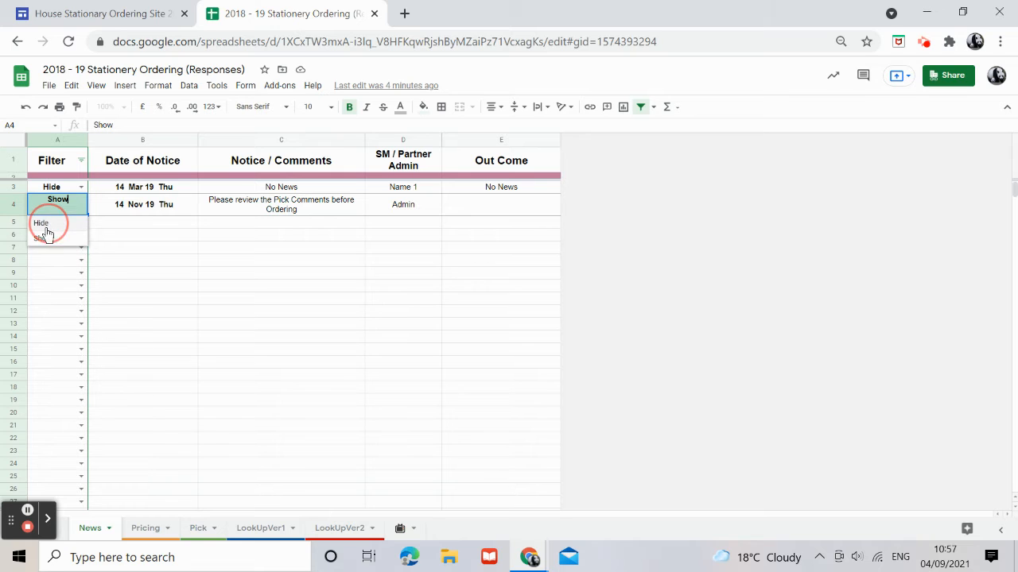
pyautogui.click(101, 17)
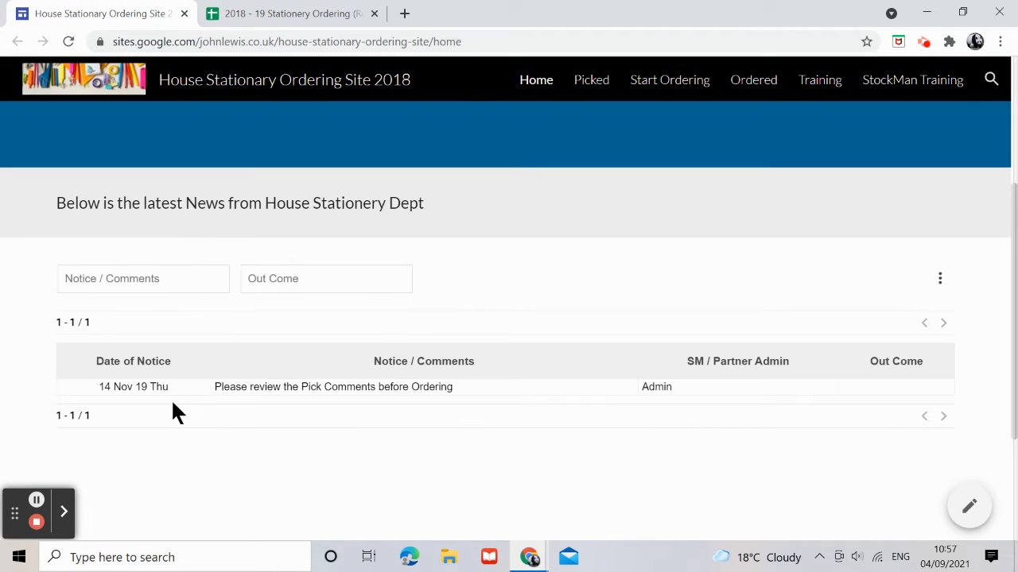
pyautogui.click(242, 17)
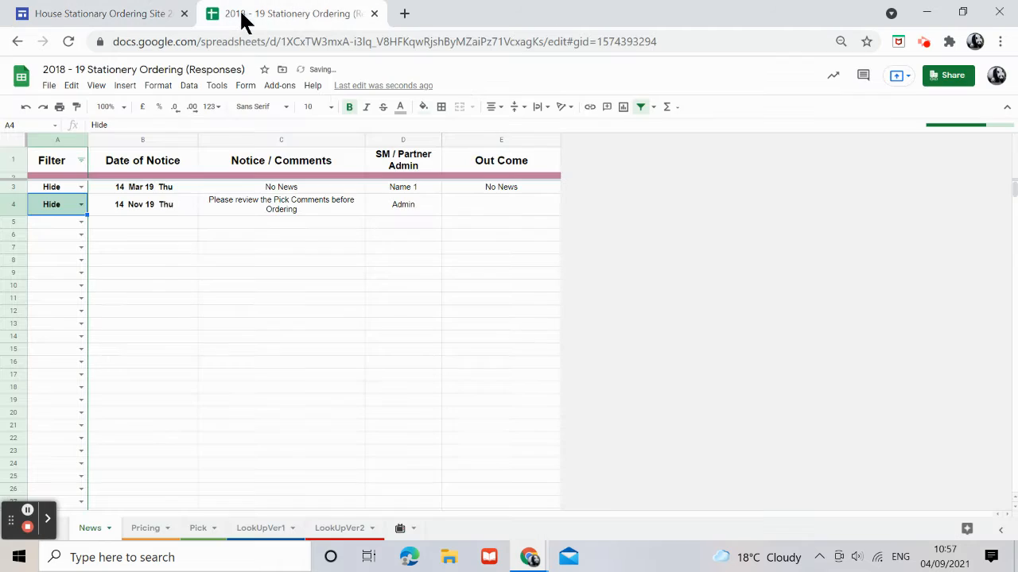
# Set the 14 Nov 19 notice's Filter back to Show.
pyautogui.click(81, 205)
pyautogui.click(49, 239)
pyautogui.click(191, 277)
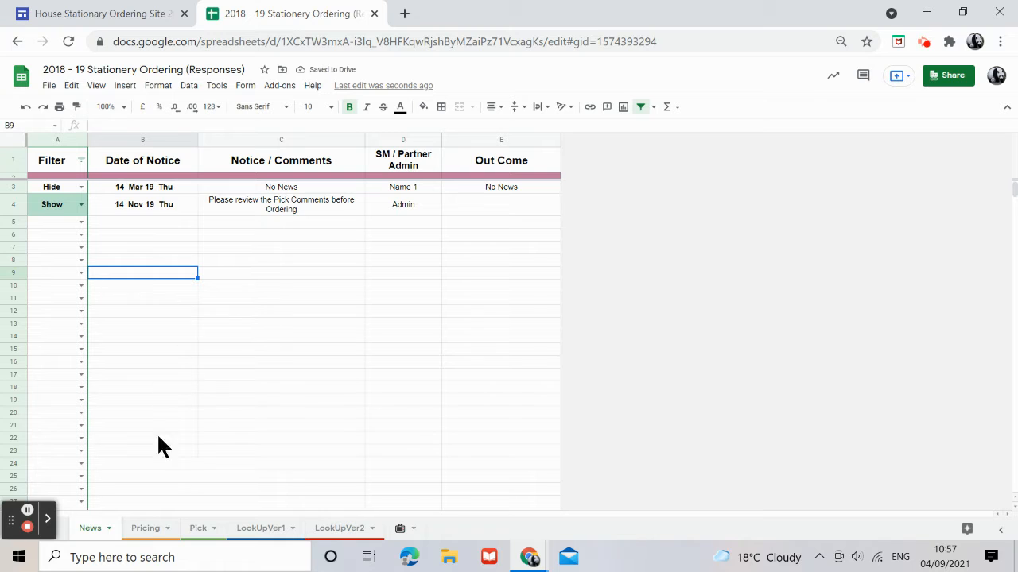
# On the Pick sheet, filter the Filter column by values, unchecking every month from Jul 2018 to Jul 2021.
pyautogui.click(198, 539)
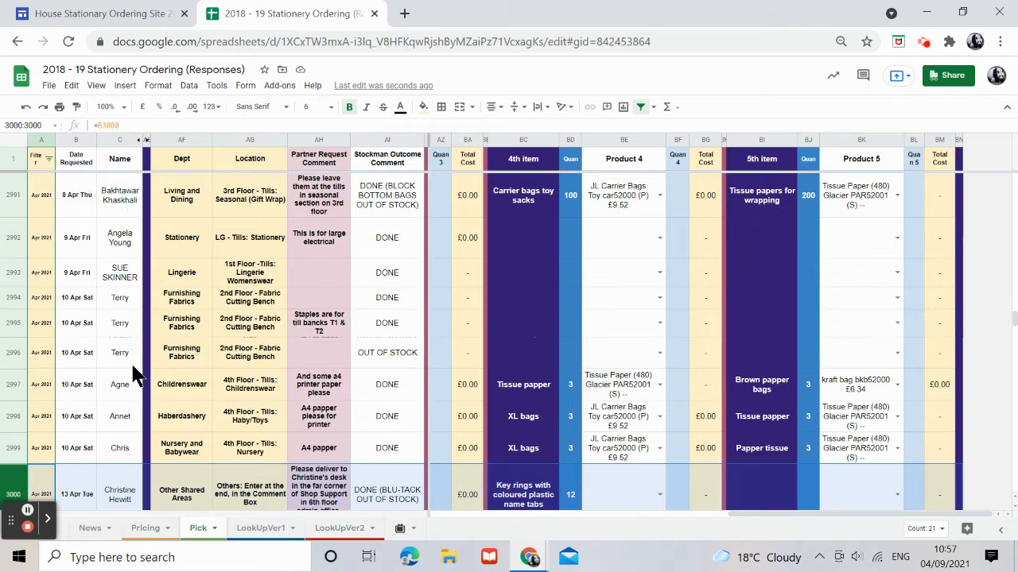
pyautogui.scroll(3, 136, 376)
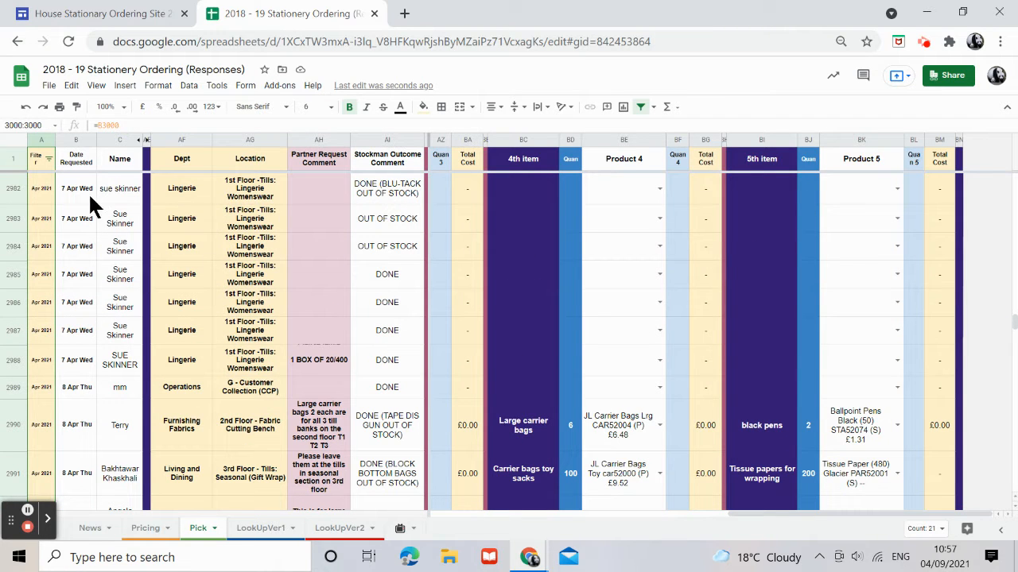
pyautogui.click(49, 159)
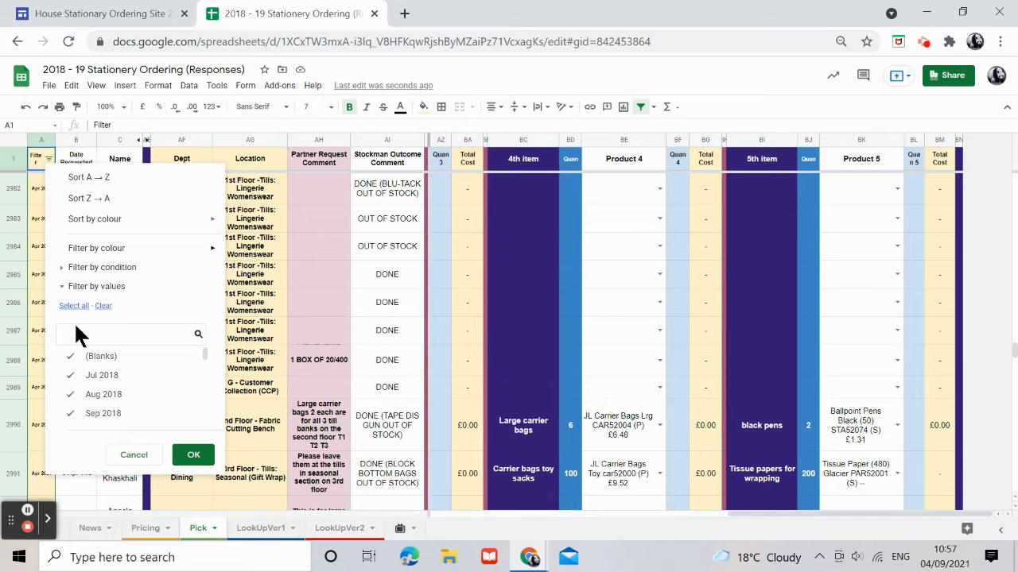
pyautogui.click(90, 379)
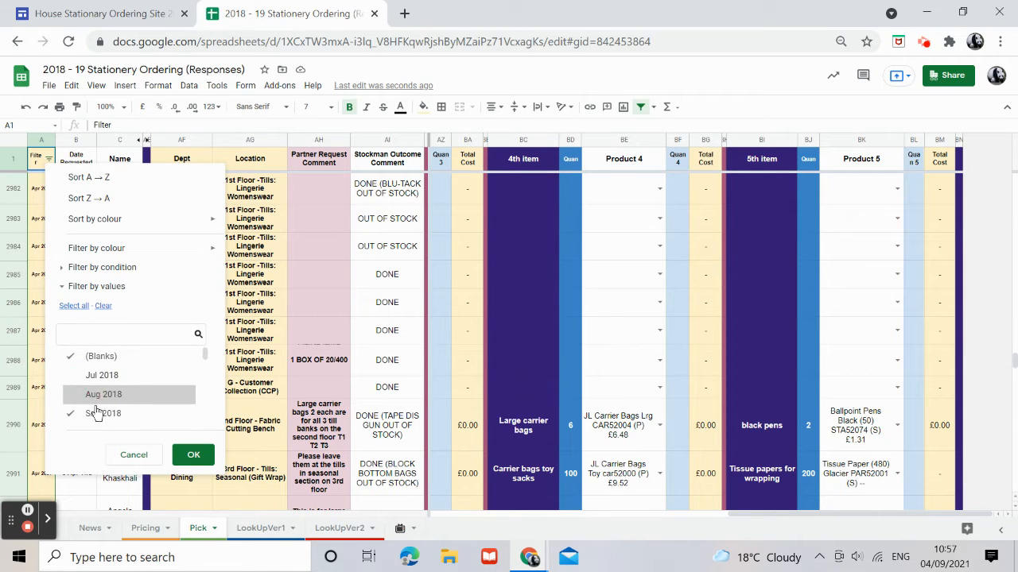
pyautogui.click(96, 396)
pyautogui.click(100, 414)
pyautogui.scroll(-2, 116, 376)
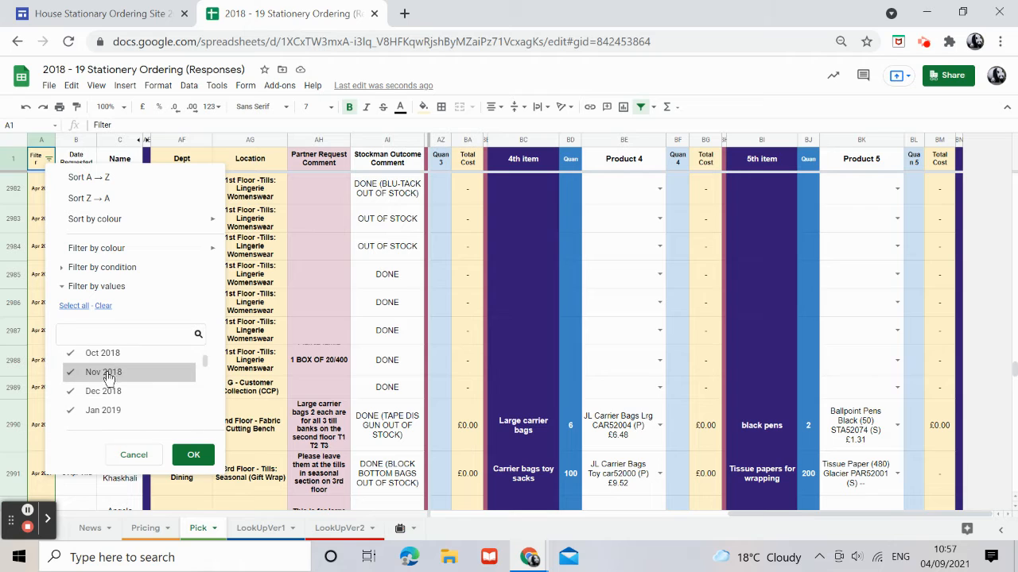
pyautogui.click(107, 354)
pyautogui.click(116, 375)
pyautogui.click(113, 392)
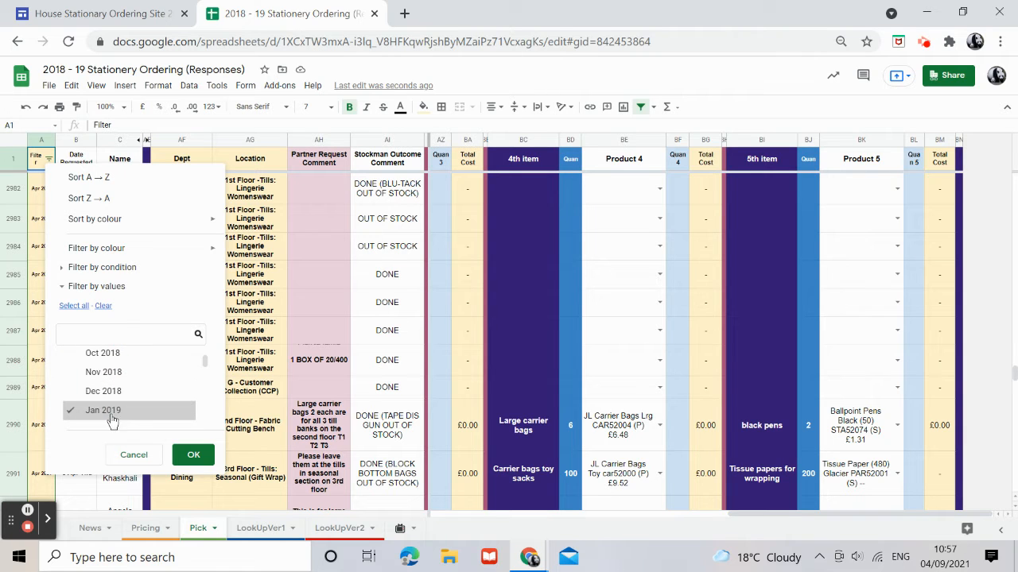
pyautogui.scroll(-2, 118, 415)
pyautogui.scroll(2, 125, 373)
pyautogui.scroll(-2, 120, 397)
pyautogui.click(119, 353)
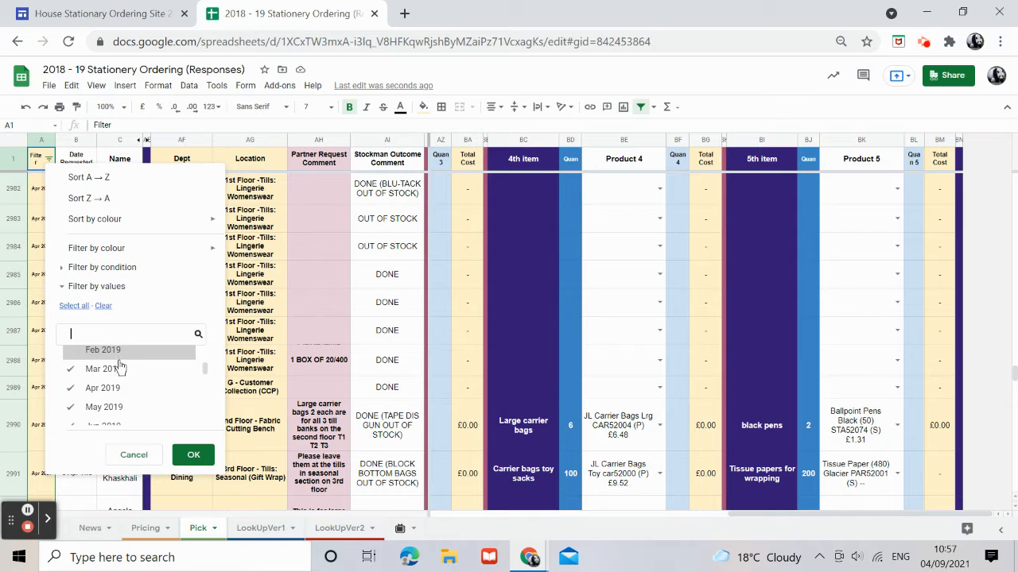
pyautogui.click(117, 369)
pyautogui.click(117, 389)
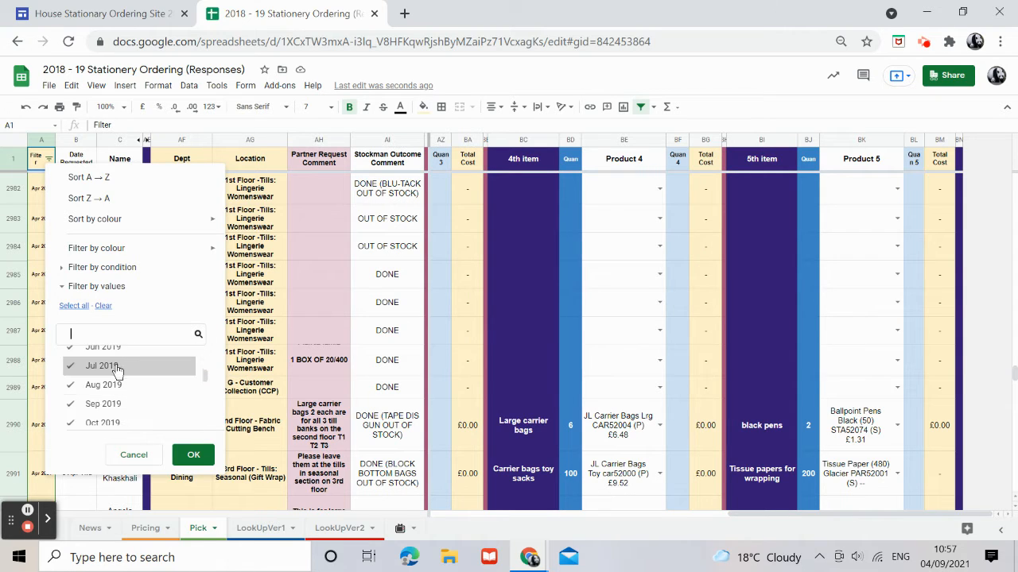
pyautogui.click(115, 368)
pyautogui.click(119, 404)
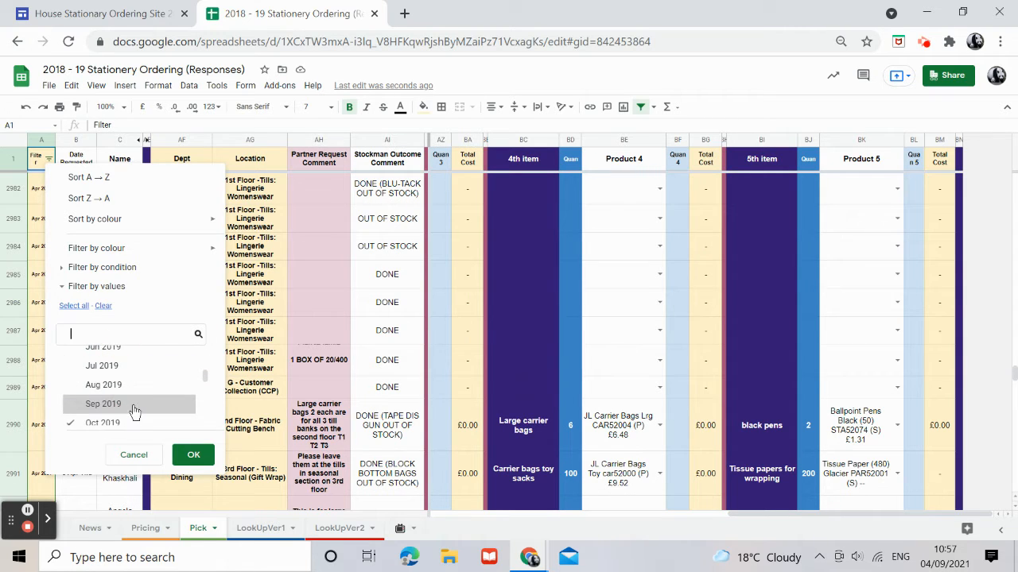
pyautogui.scroll(-2, 125, 395)
pyautogui.scroll(2, 136, 387)
pyautogui.scroll(-2, 115, 413)
pyautogui.click(115, 366)
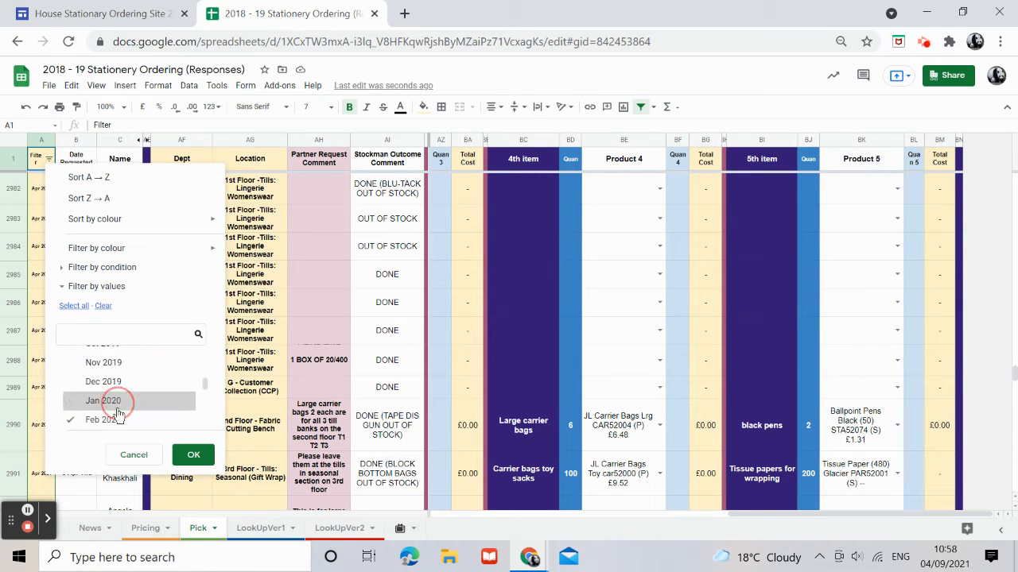
pyautogui.click(119, 363)
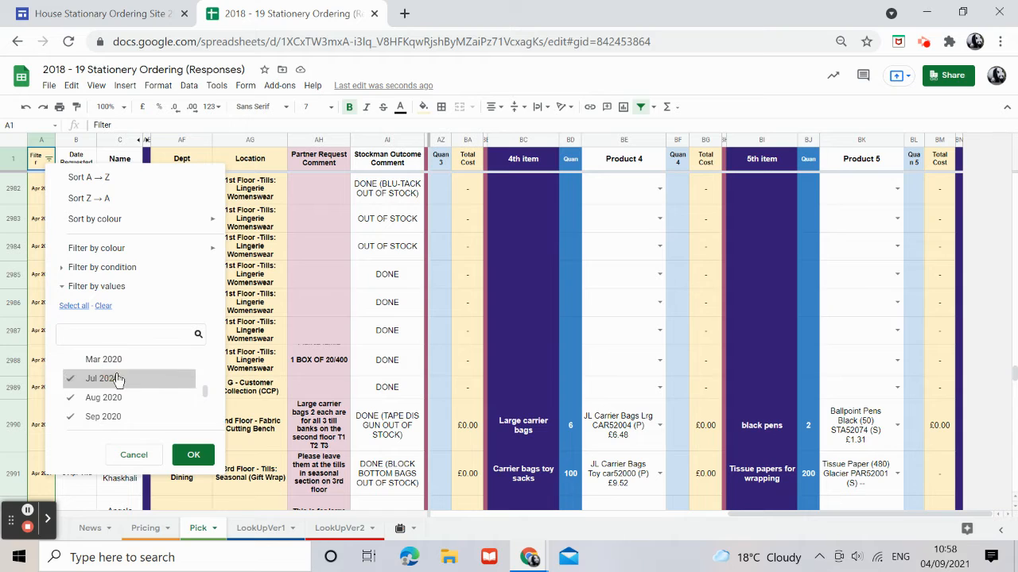
pyautogui.click(123, 357)
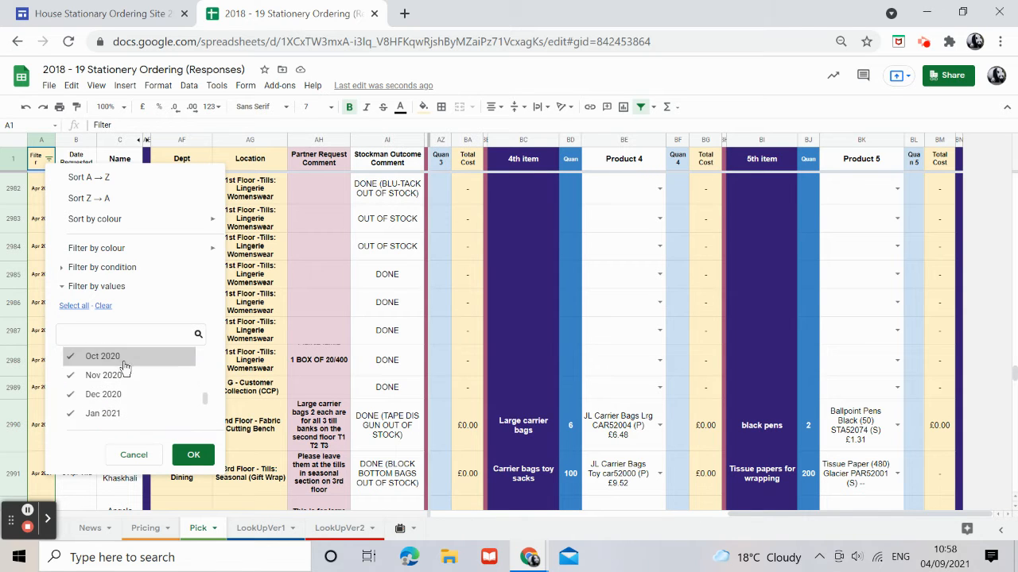
pyautogui.scroll(-2, 132, 409)
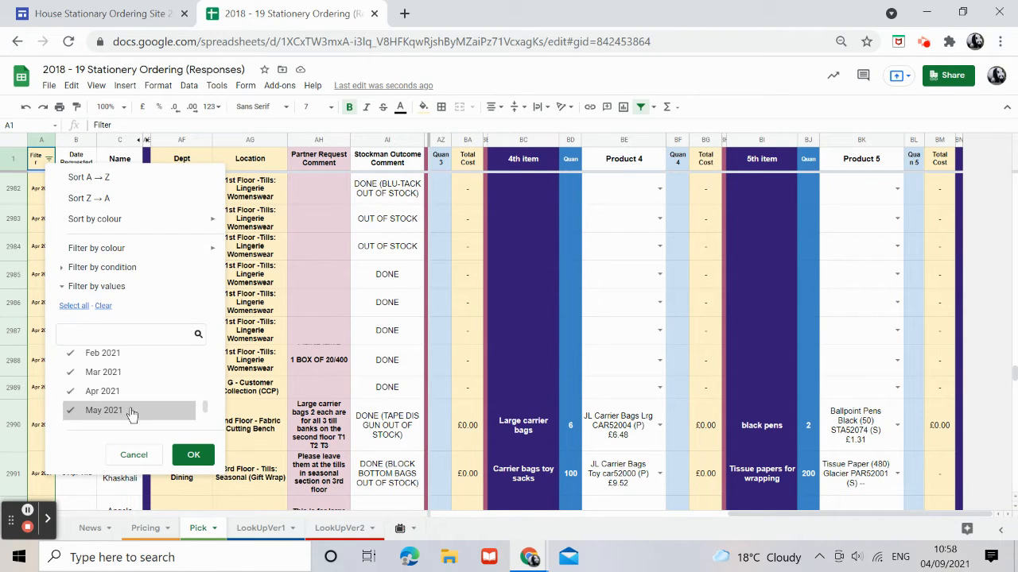
pyautogui.scroll(2, 132, 409)
pyautogui.scroll(-2, 121, 410)
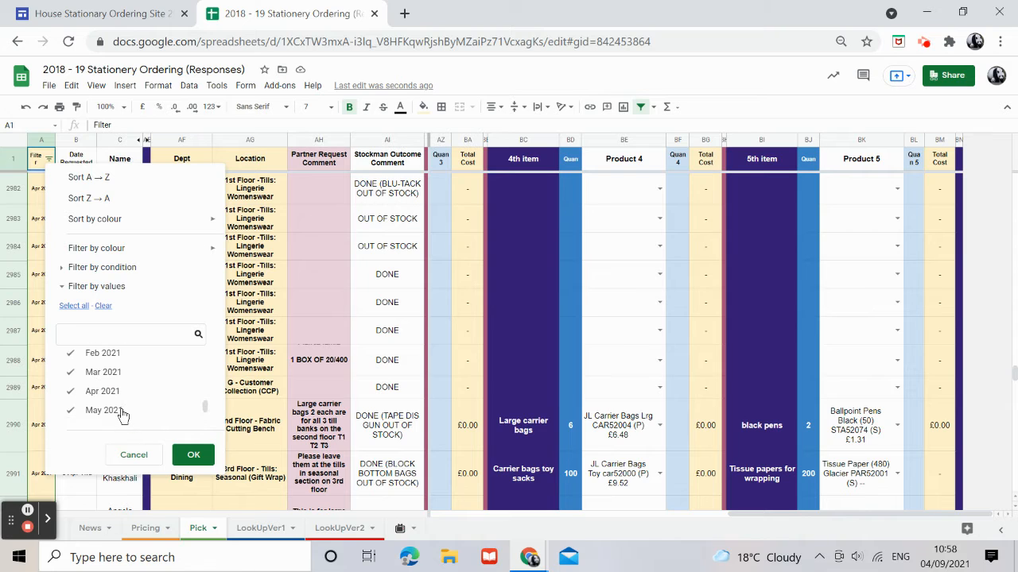
pyautogui.click(119, 354)
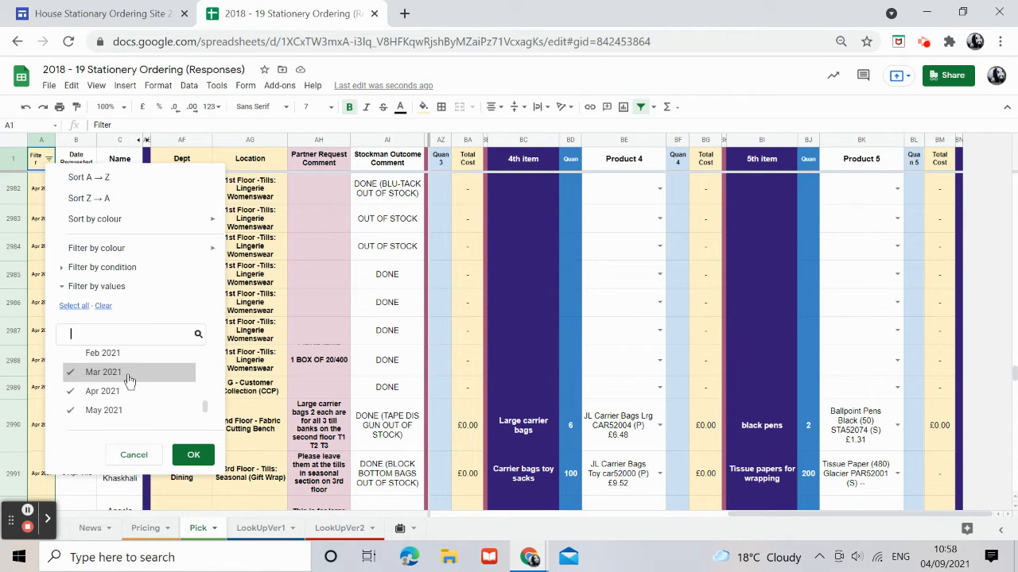
pyautogui.click(123, 374)
pyautogui.click(118, 390)
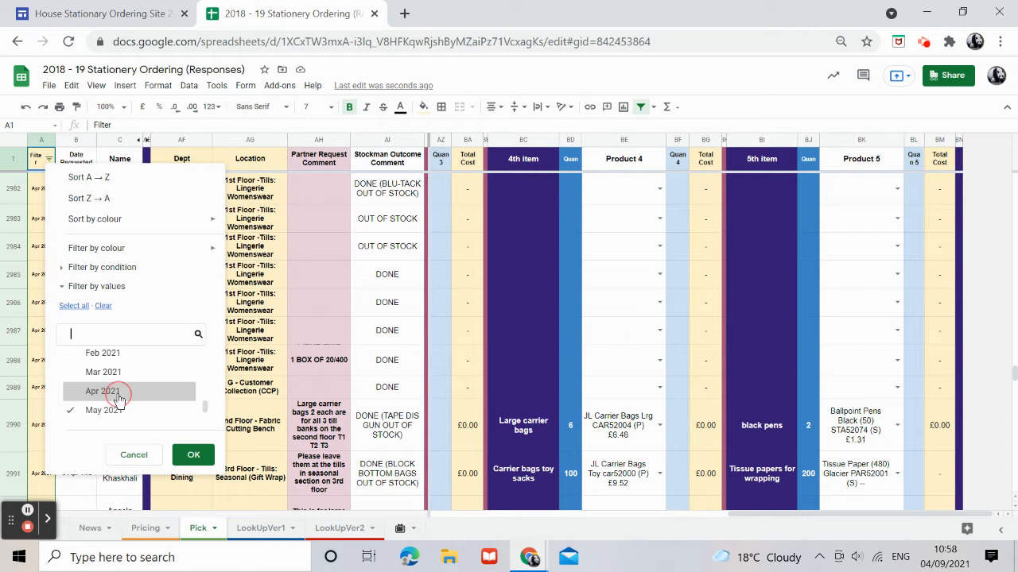
pyautogui.scroll(-2, 118, 390)
pyautogui.scroll(2, 116, 389)
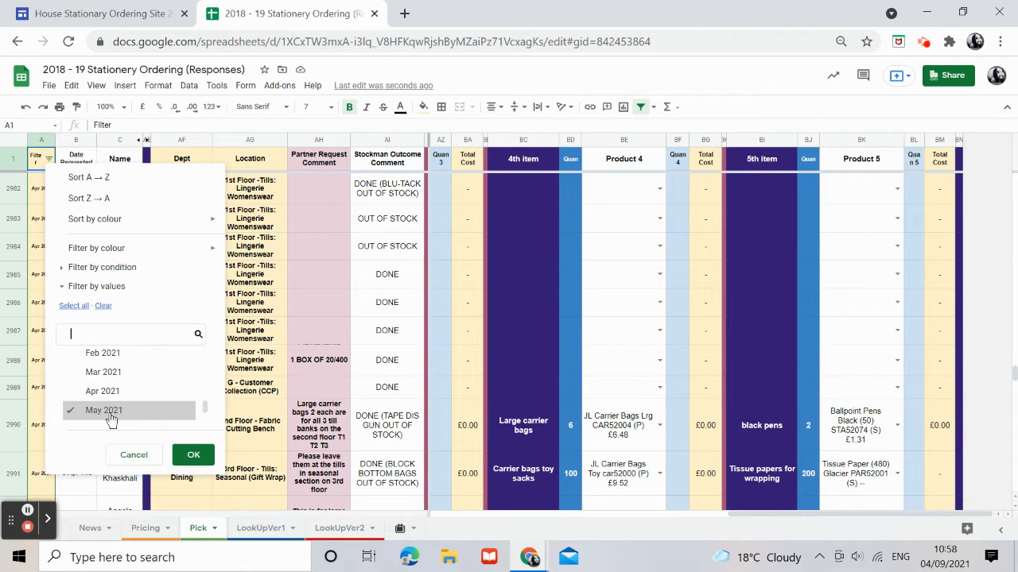
pyautogui.scroll(-2, 116, 397)
pyautogui.click(104, 351)
pyautogui.click(105, 370)
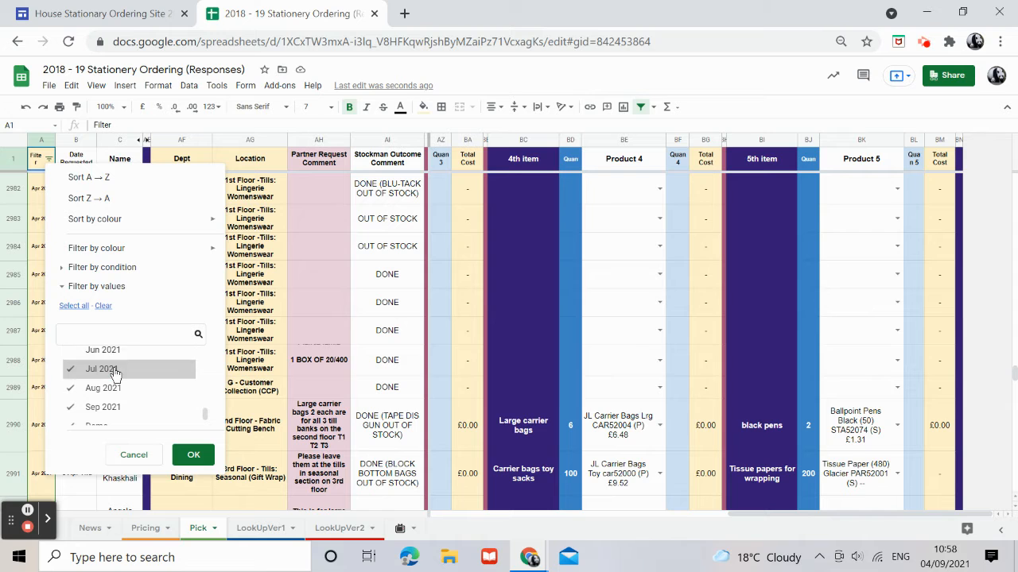
pyautogui.click(196, 456)
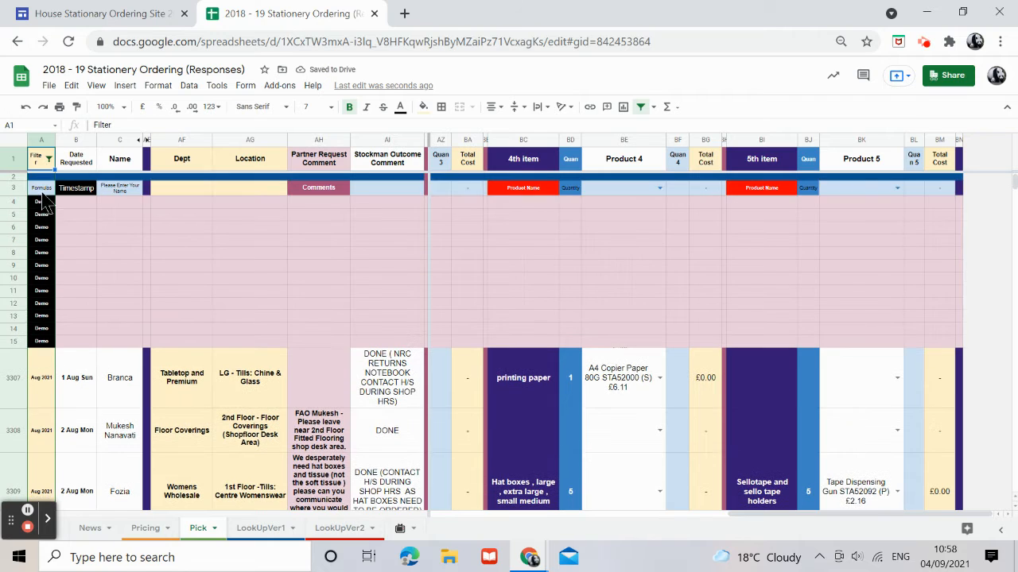
# Also exclude Demo from the Filter column's values filter.
pyautogui.click(49, 159)
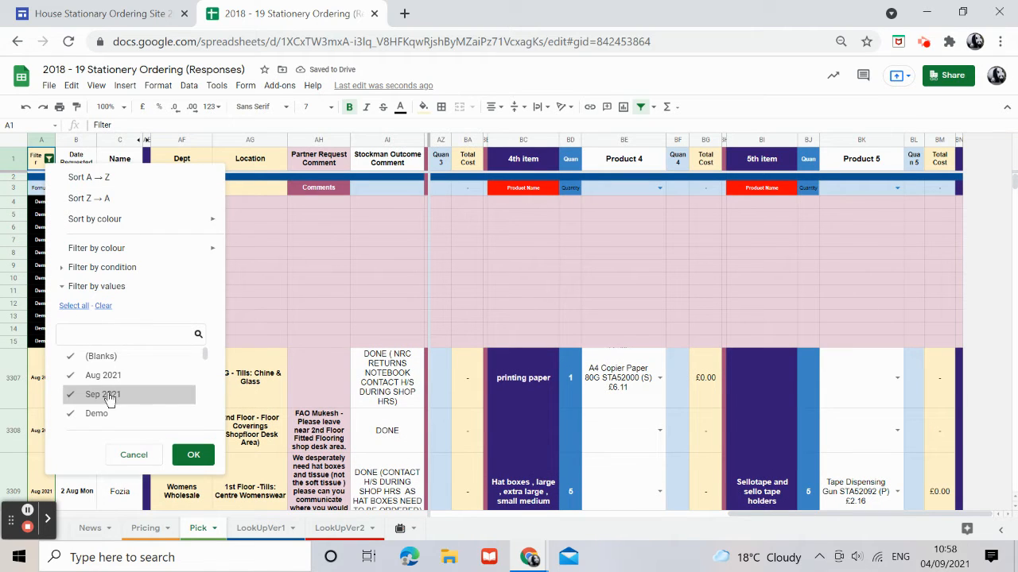
pyautogui.click(70, 413)
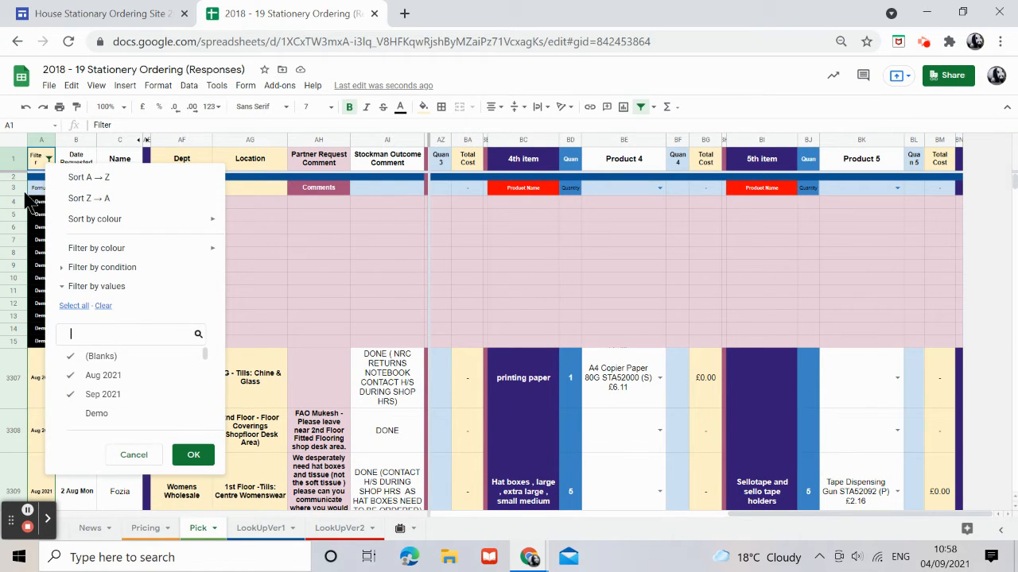
pyautogui.scroll(-1, 115, 397)
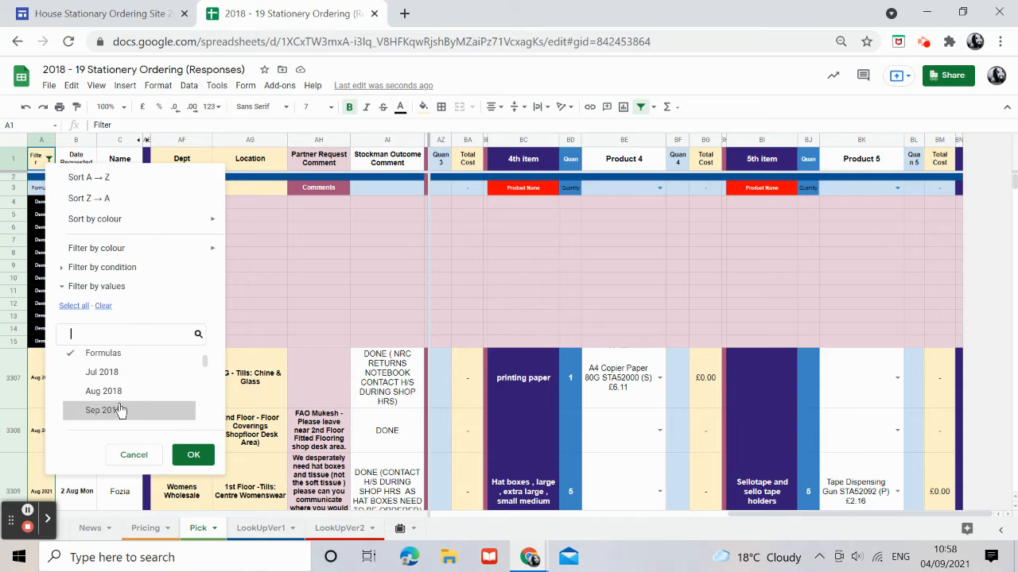
pyautogui.click(197, 464)
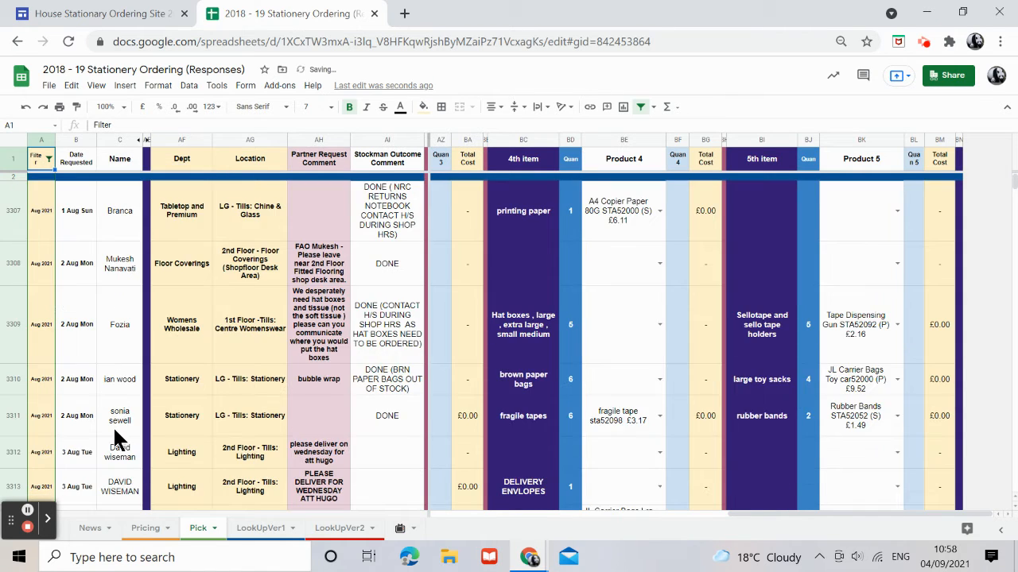
# Also exclude Aug 2021 from the Filter column's values filter on the Pick sheet.
pyautogui.scroll(-6, 113, 426)
pyautogui.scroll(-15, 115, 429)
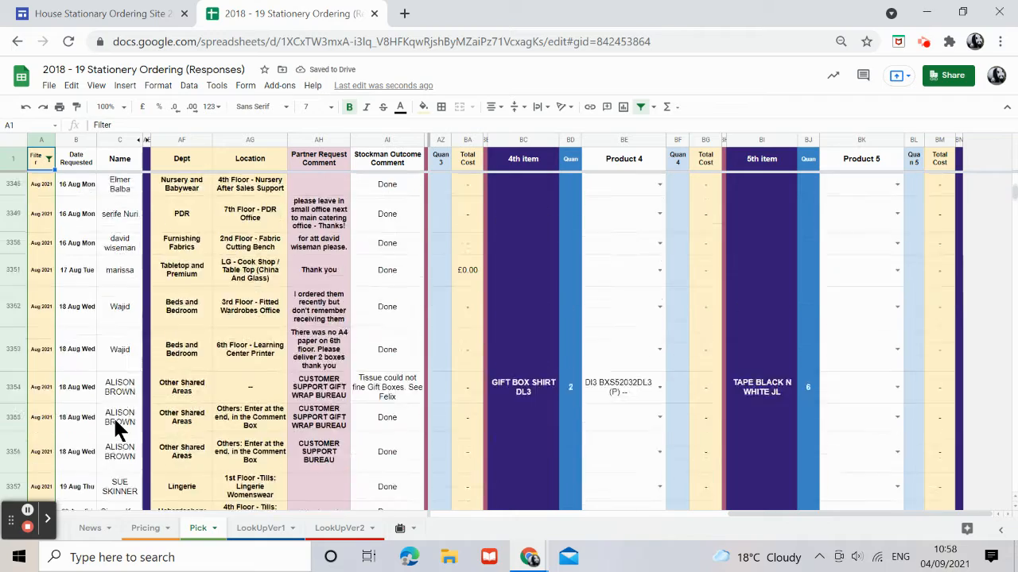
pyautogui.scroll(-2, 113, 421)
pyautogui.scroll(5, 114, 421)
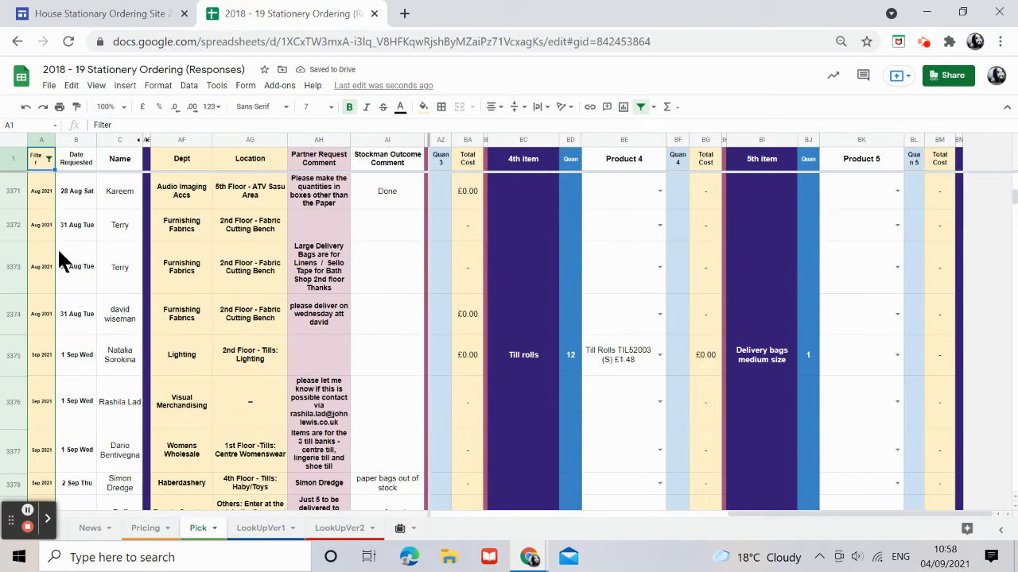
pyautogui.click(49, 159)
pyautogui.click(62, 286)
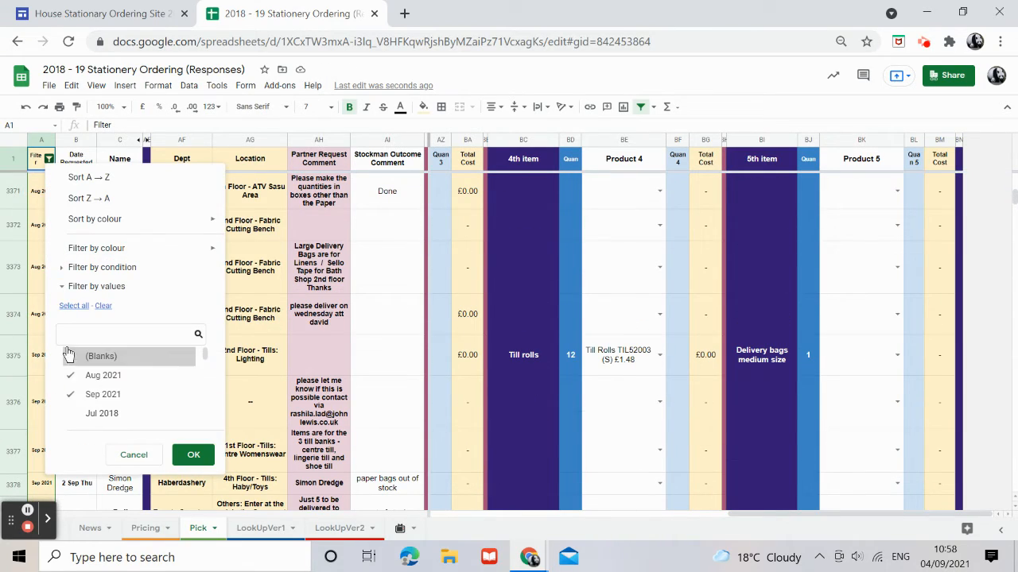
pyautogui.click(95, 375)
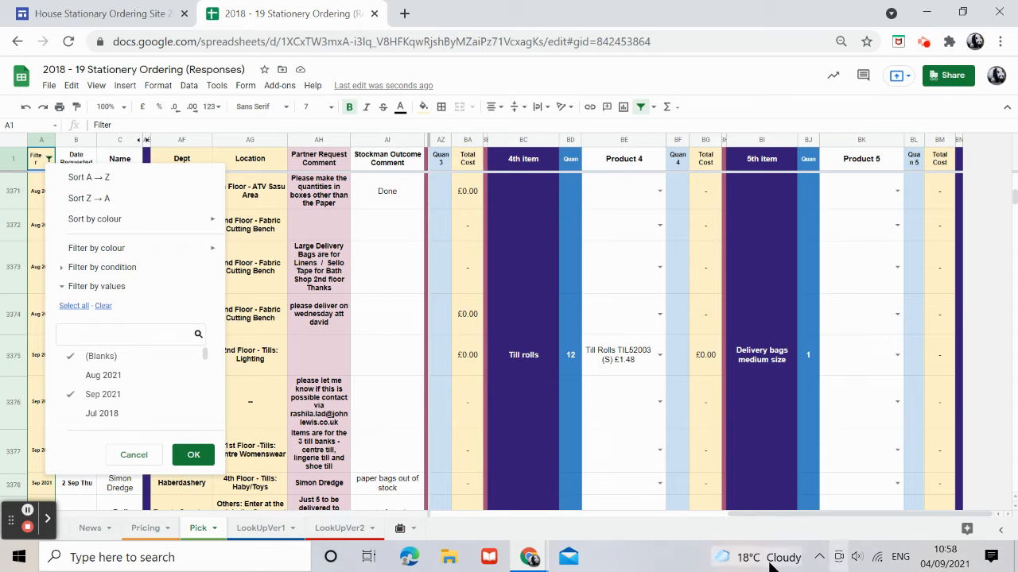
pyautogui.click(193, 455)
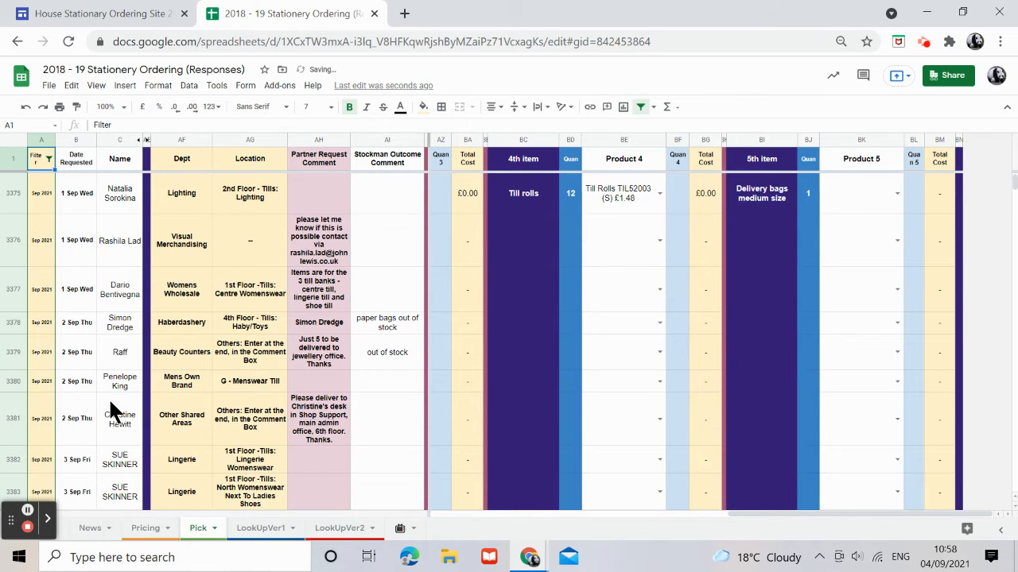
# Try to re-include Aug 2021 in the Filter column's values filter.
pyautogui.scroll(-5, 109, 397)
pyautogui.scroll(5, 109, 397)
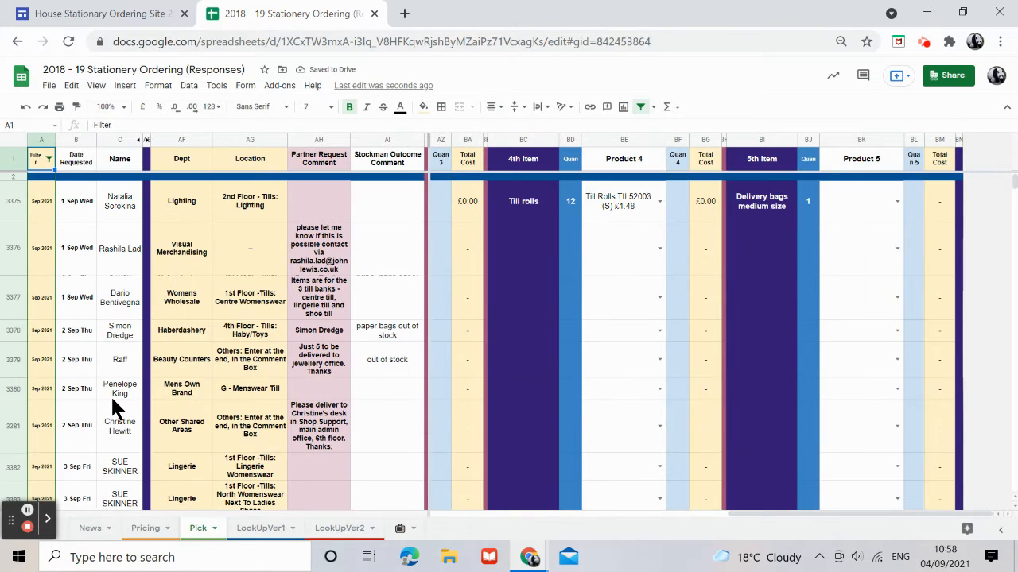
pyautogui.click(48, 159)
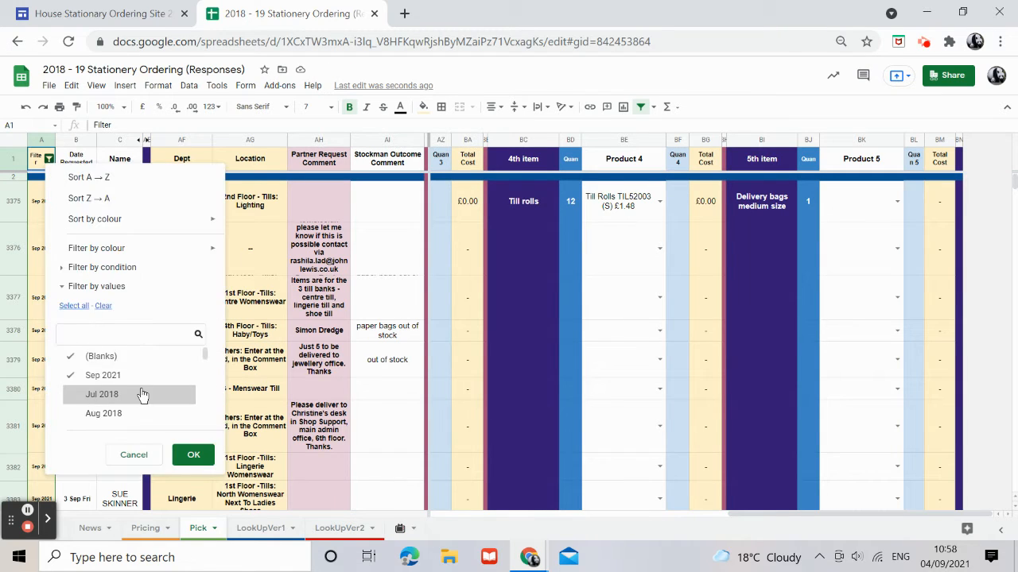
pyautogui.scroll(-2, 143, 395)
pyautogui.moveTo(205, 361); pyautogui.dragTo(210, 419)
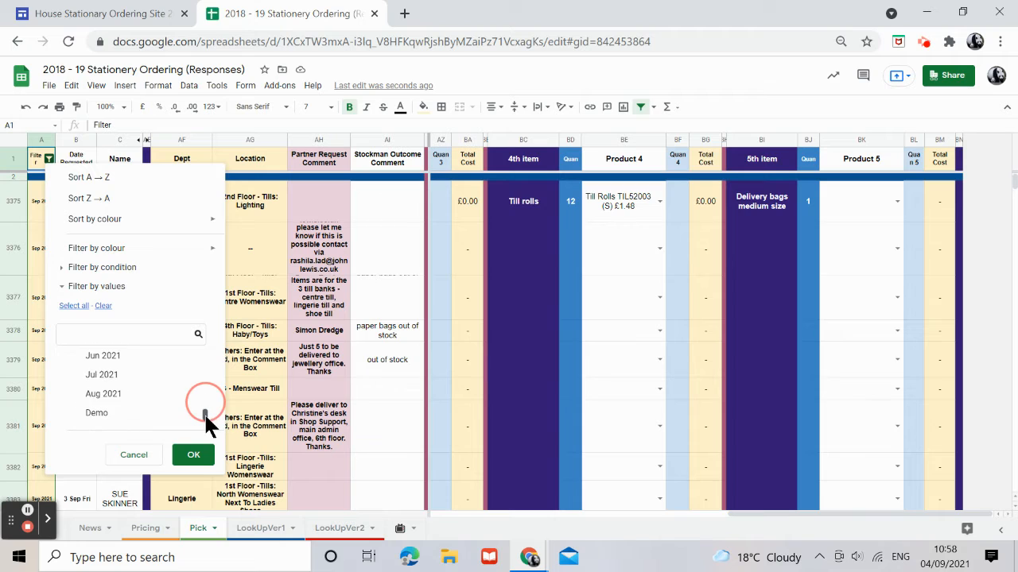
pyautogui.click(111, 396)
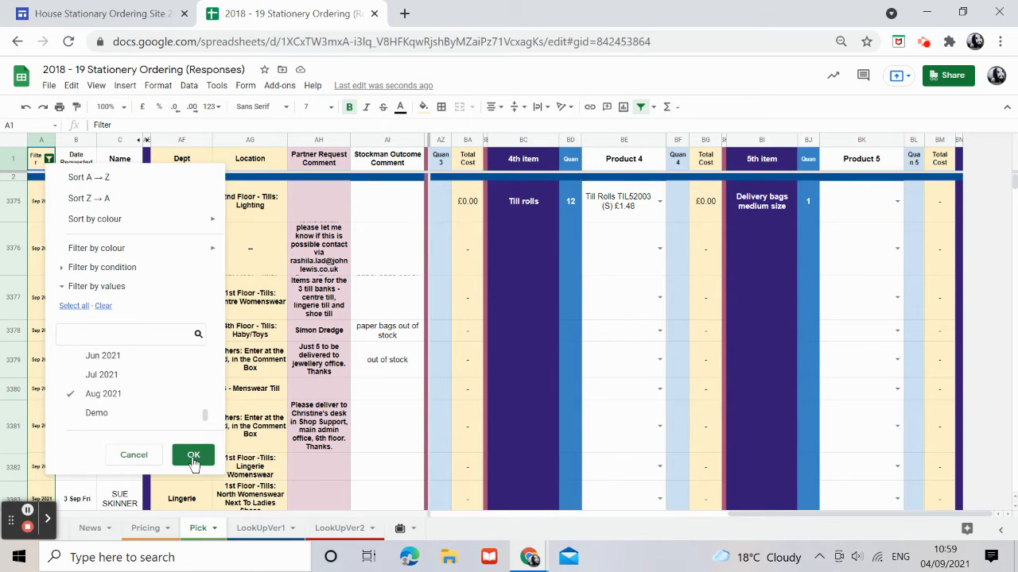
pyautogui.click(375, 393)
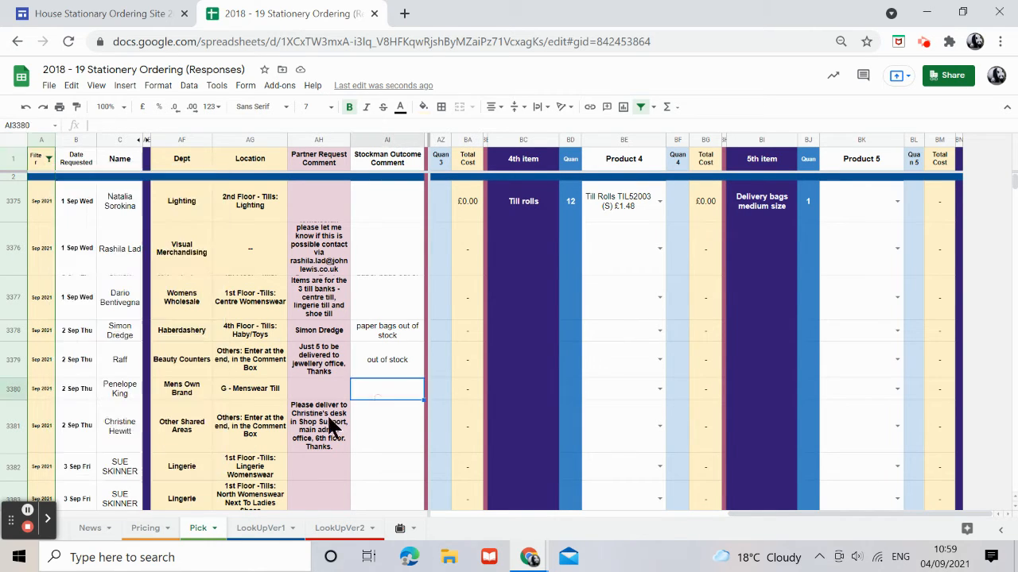
pyautogui.click(49, 159)
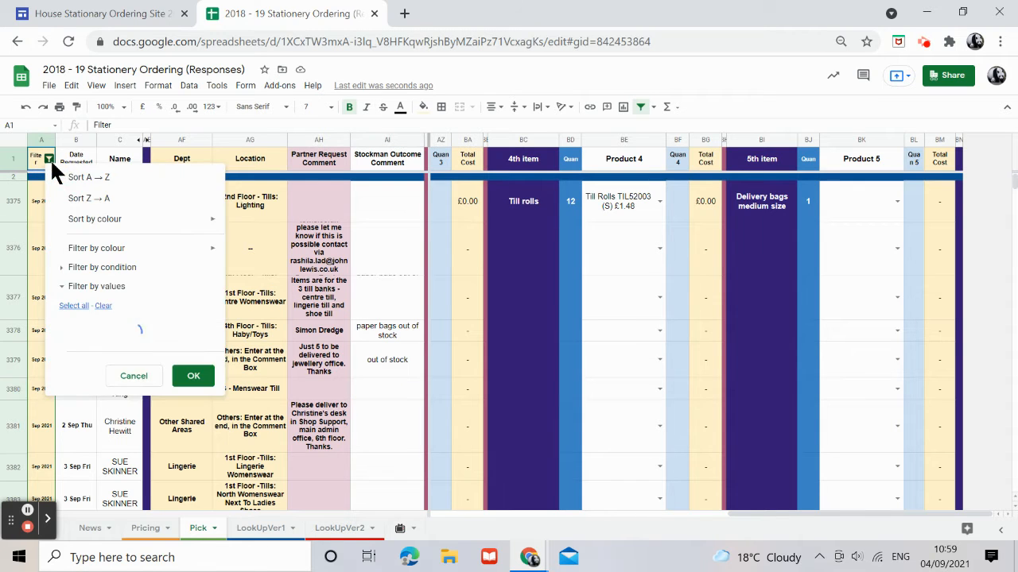
pyautogui.scroll(4, 149, 394)
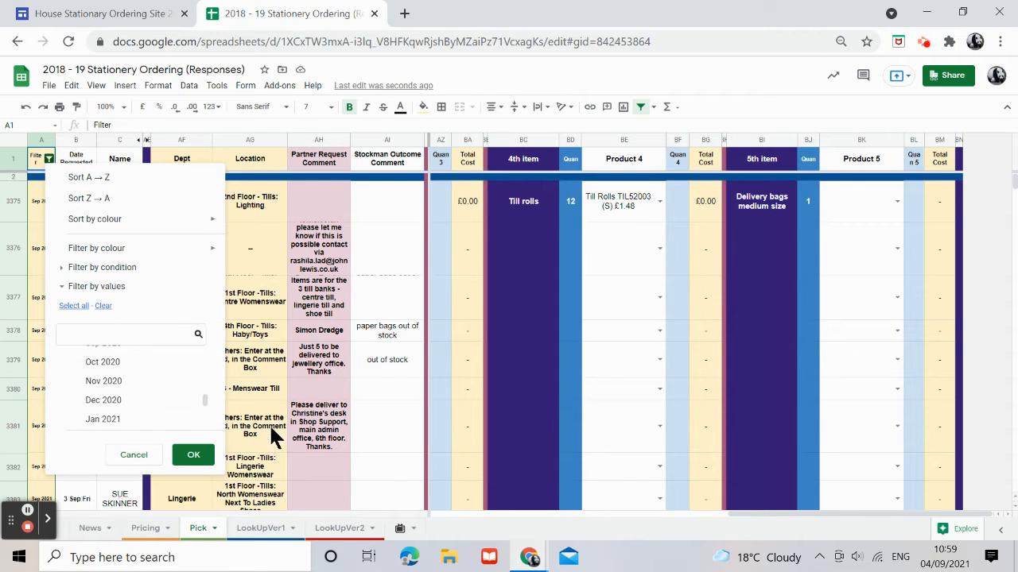
pyautogui.click(200, 457)
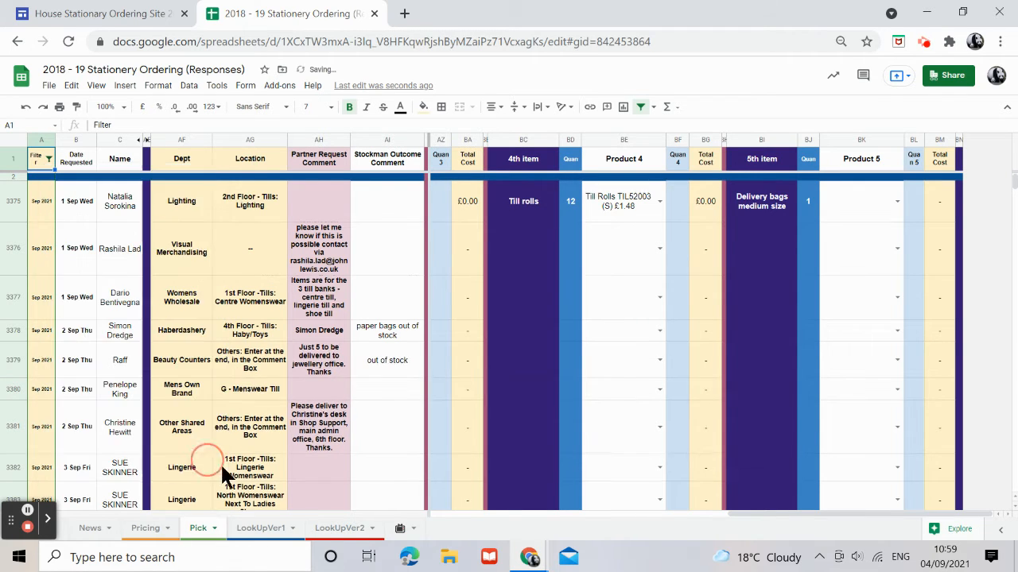
# On the LookUpVer1 sheet, set the Enter Row Number cell to 3375.
pyautogui.click(265, 534)
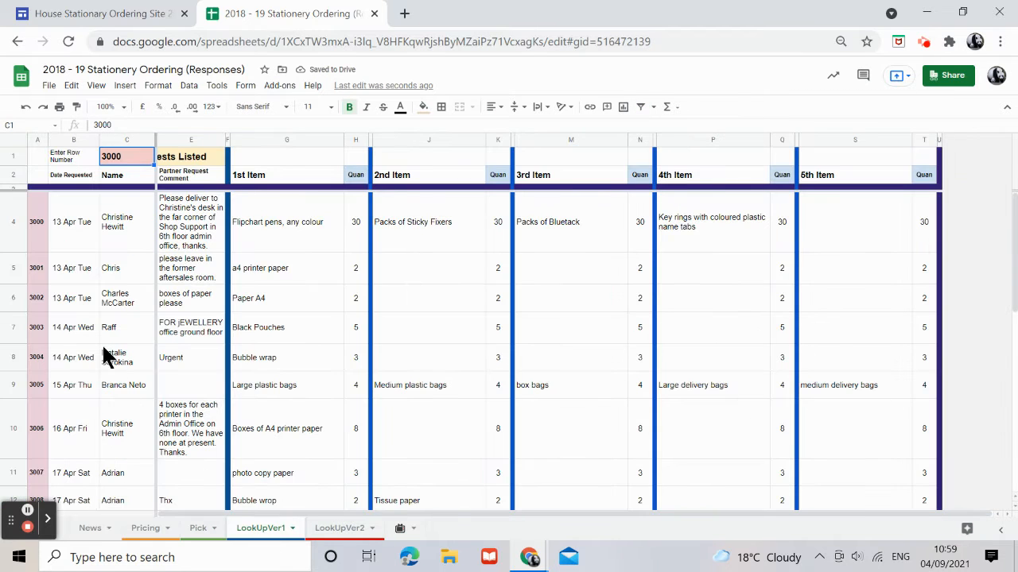
pyautogui.click(198, 532)
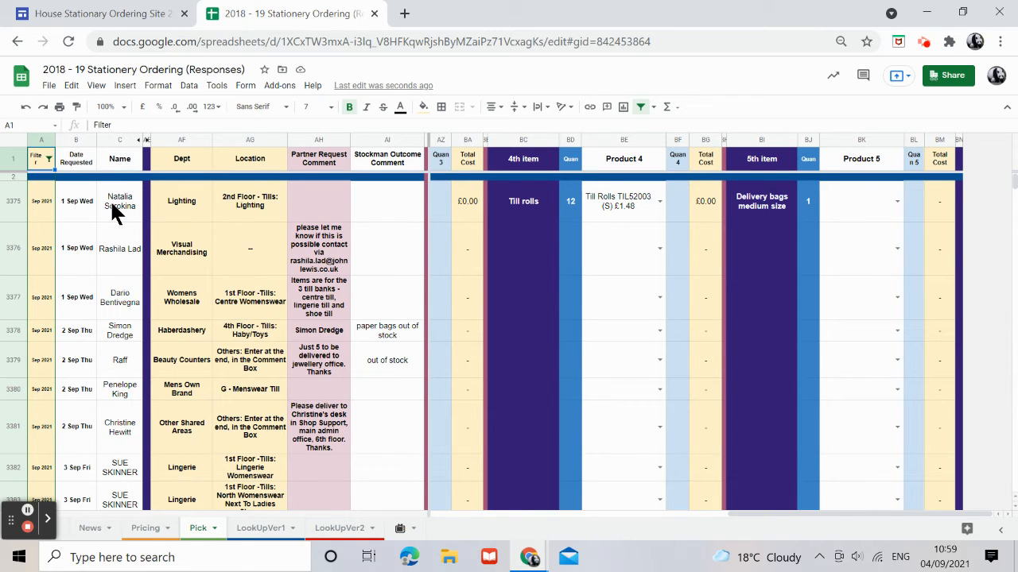
pyautogui.click(265, 534)
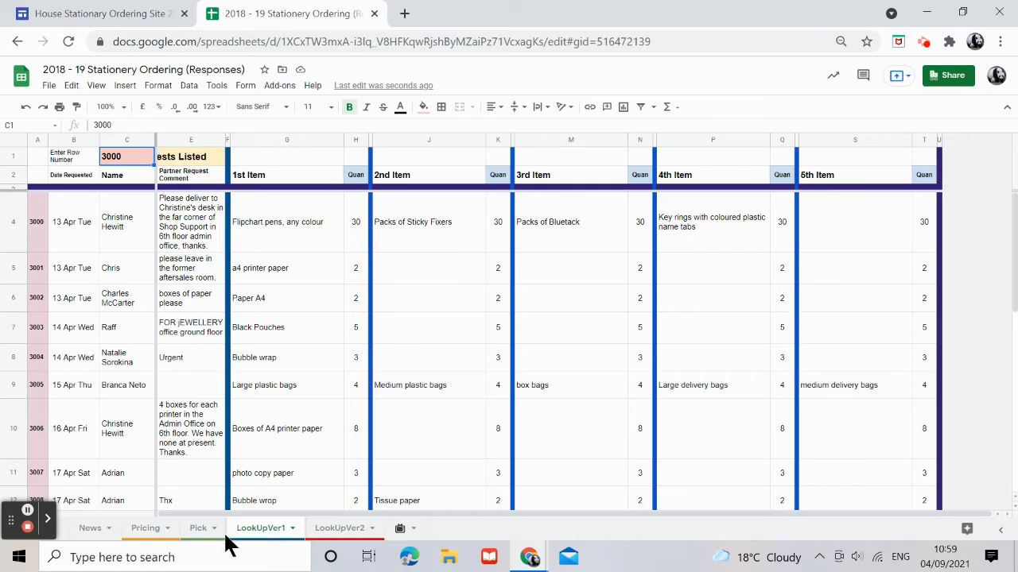
pyautogui.click(198, 532)
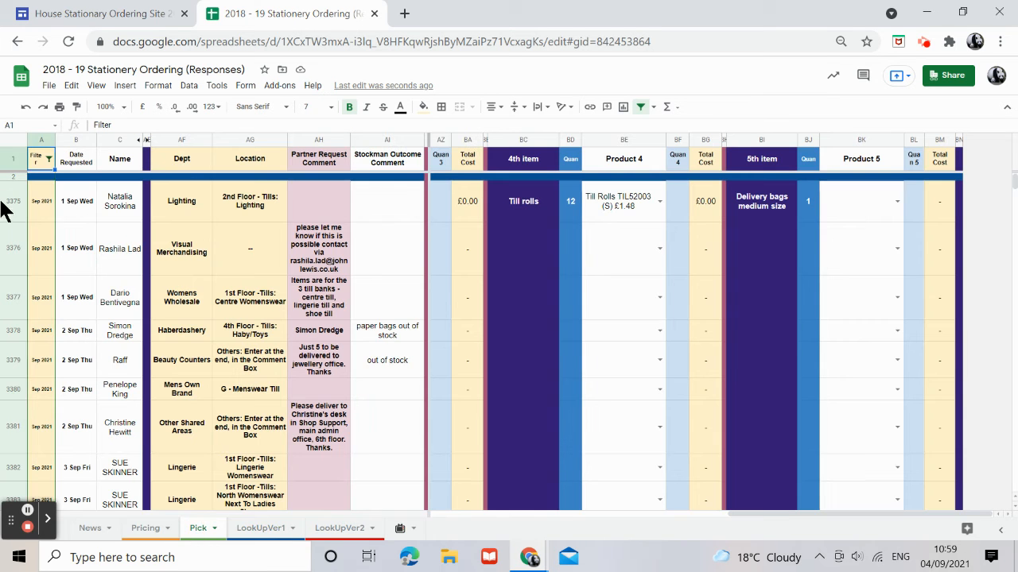
pyautogui.click(253, 529)
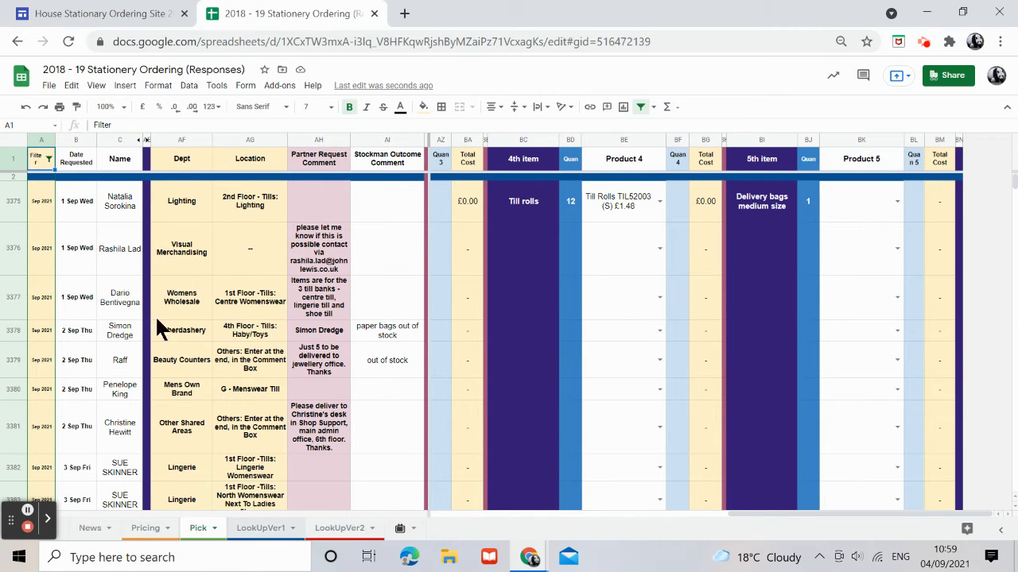
pyautogui.click(123, 158)
pyautogui.write('3375')
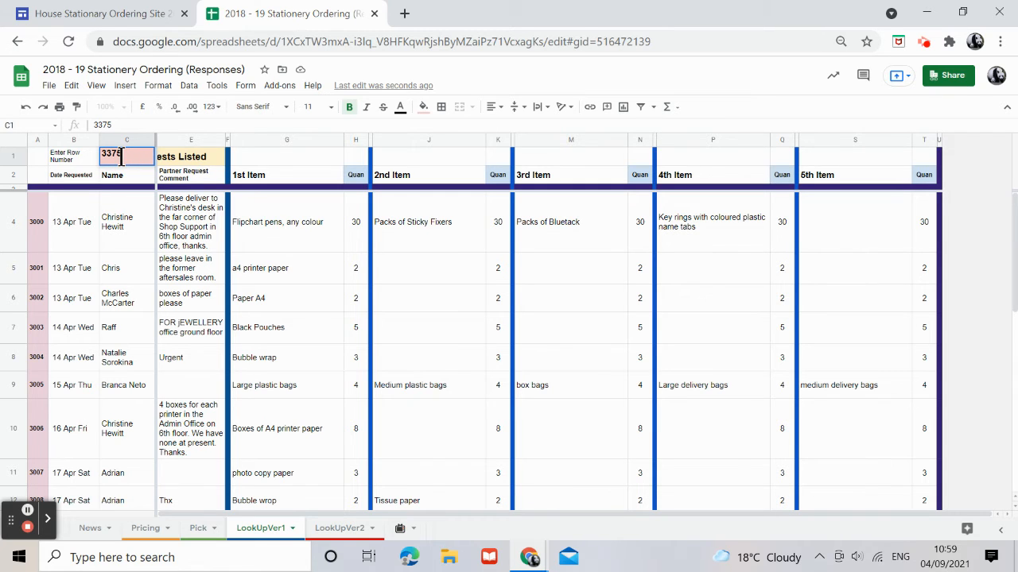
pyautogui.press('Return')
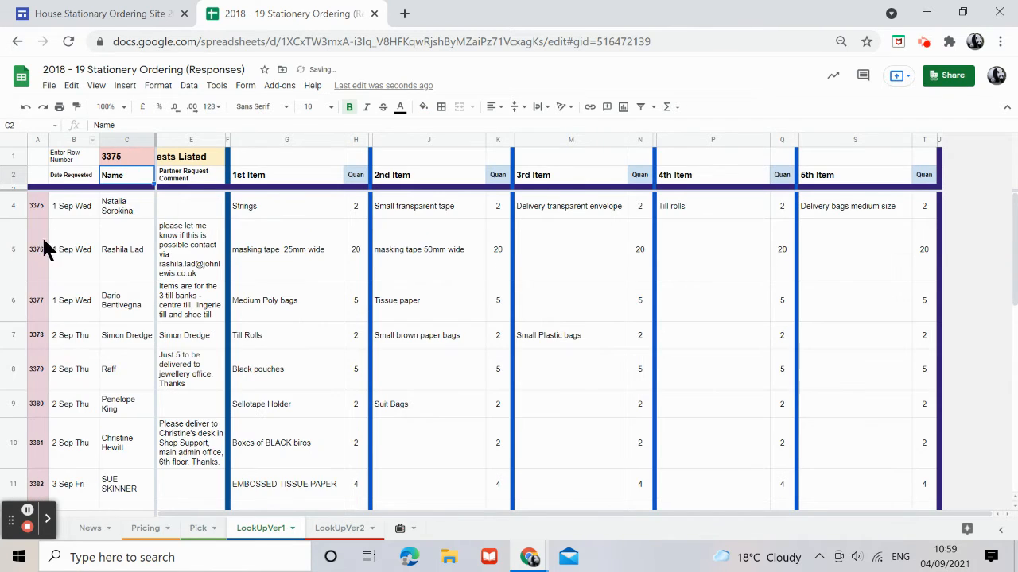
# Review the requests listed on LookUpVer1 from row 3375 downwards.
pyautogui.click(12, 206)
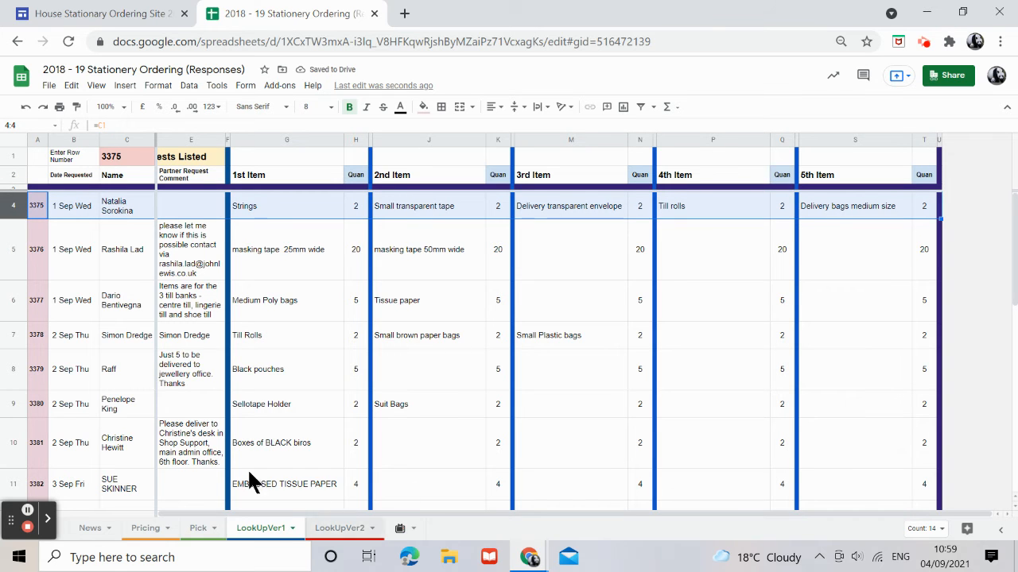
pyautogui.scroll(-7, 188, 438)
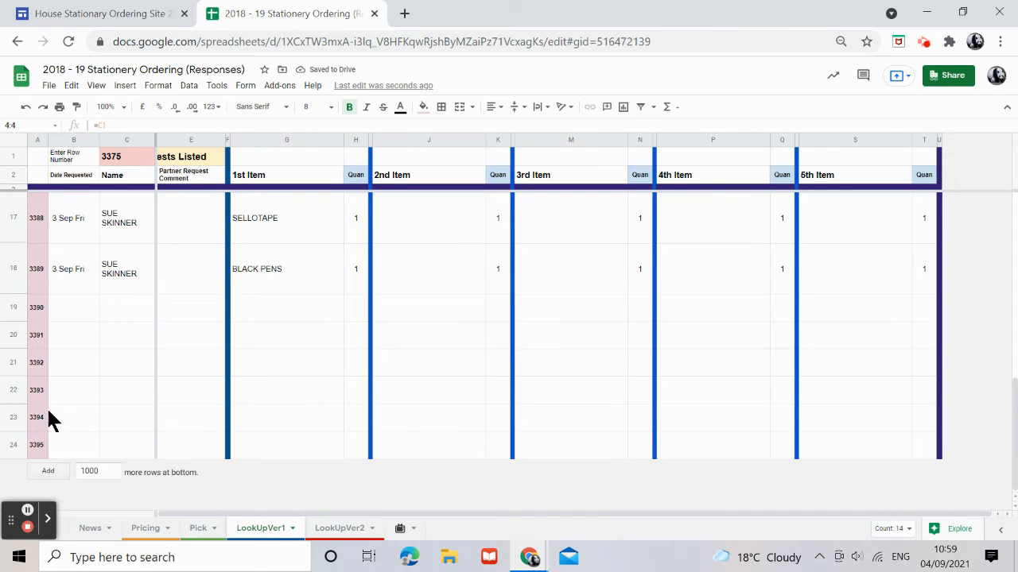
pyautogui.scroll(5, 76, 388)
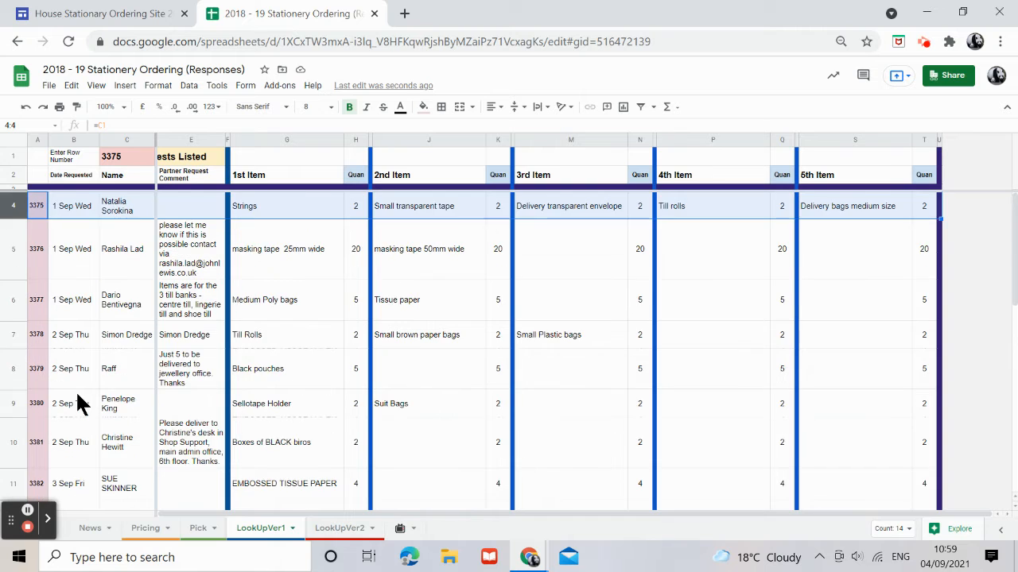
pyautogui.scroll(-5, 76, 391)
pyautogui.scroll(7, 76, 390)
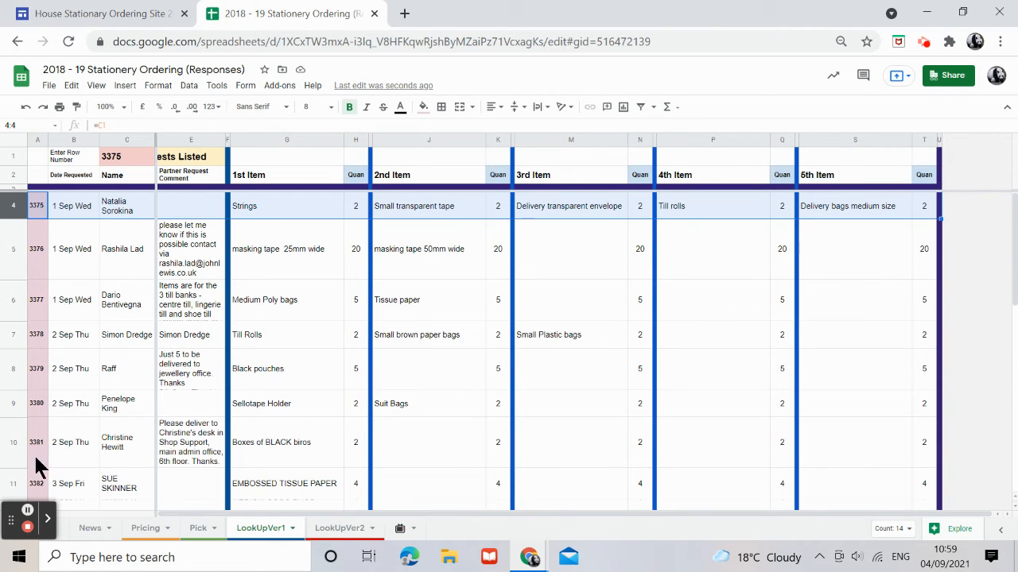
pyautogui.scroll(-5, 34, 453)
pyautogui.scroll(3, 75, 449)
pyautogui.scroll(3, 80, 457)
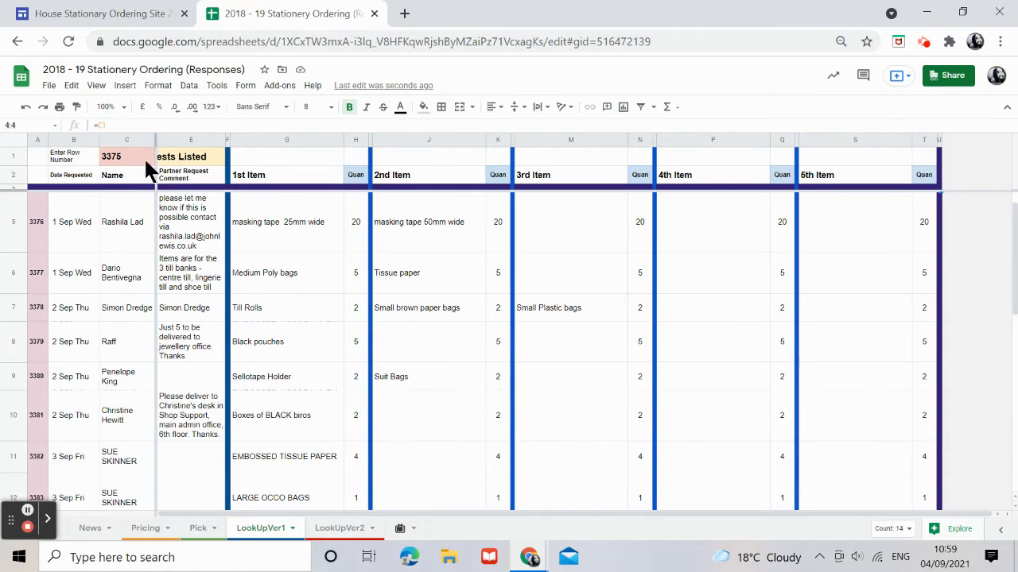
pyautogui.click(123, 152)
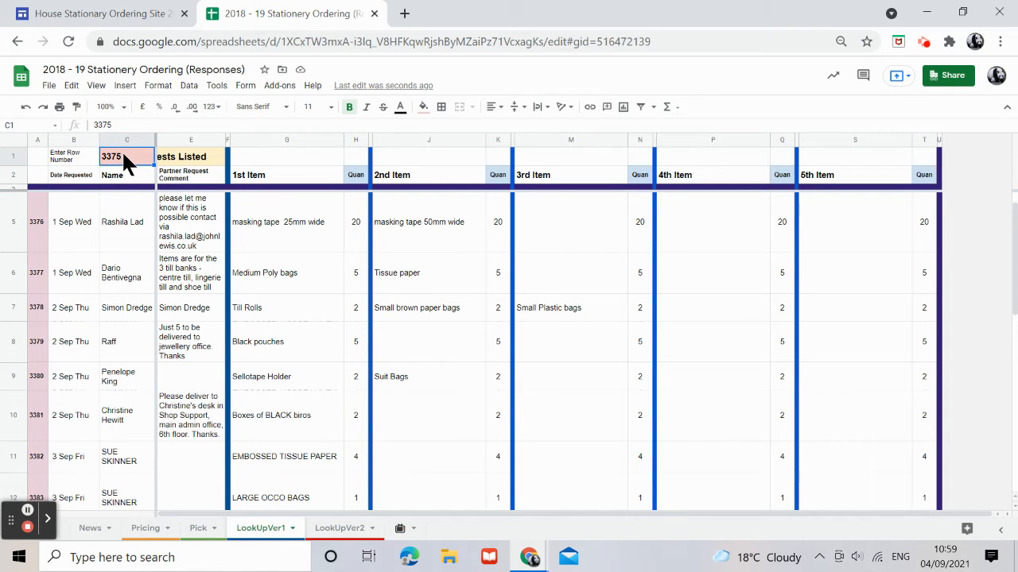
pyautogui.scroll(-5, 243, 454)
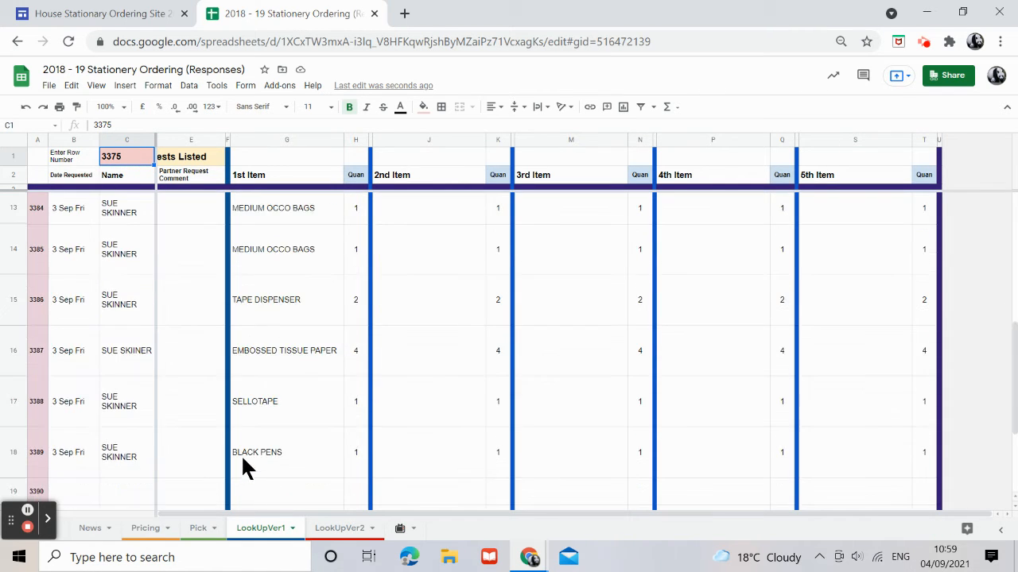
pyautogui.scroll(5, 161, 381)
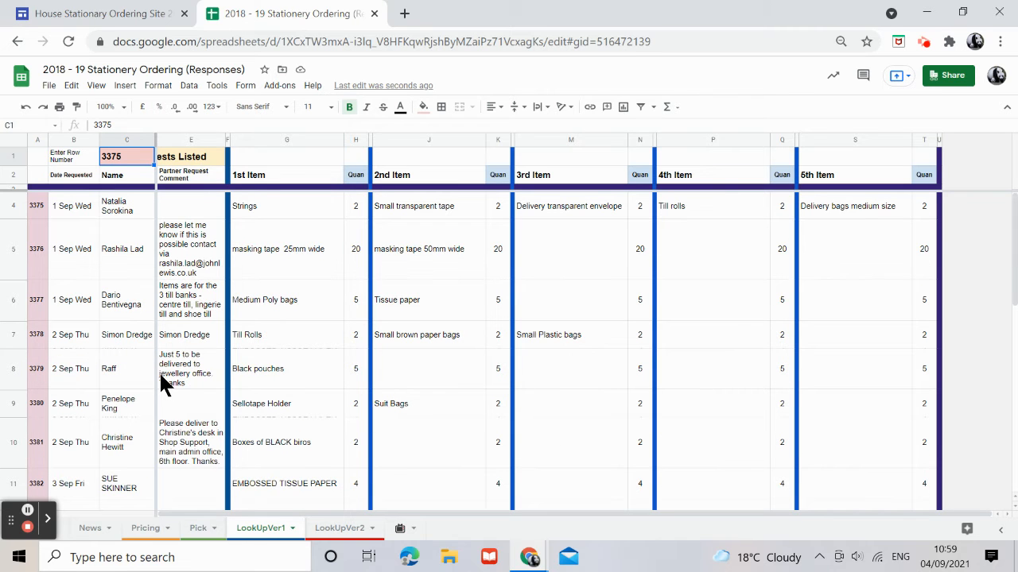
# On the LookUpVer2 sheet, set the Enter Row Number cell to 3375 and review the listed selections.
pyautogui.click(340, 529)
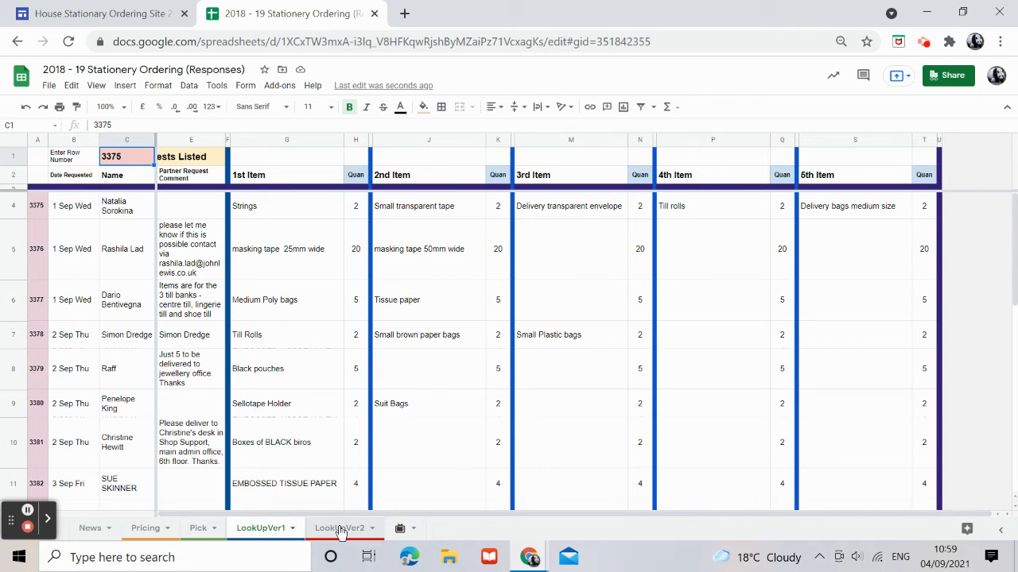
pyautogui.write('33')
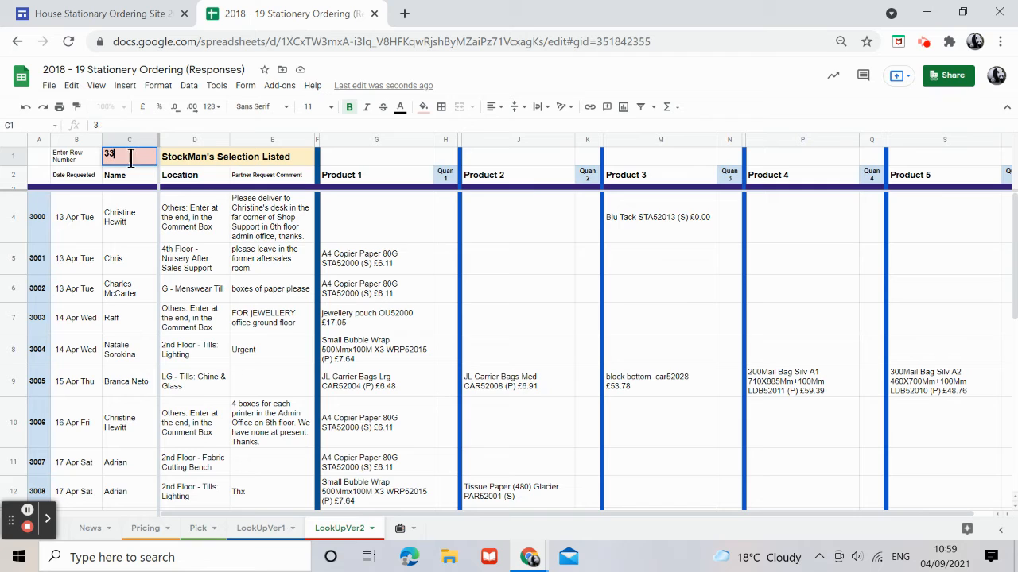
pyautogui.write('75')
pyautogui.press('Return')
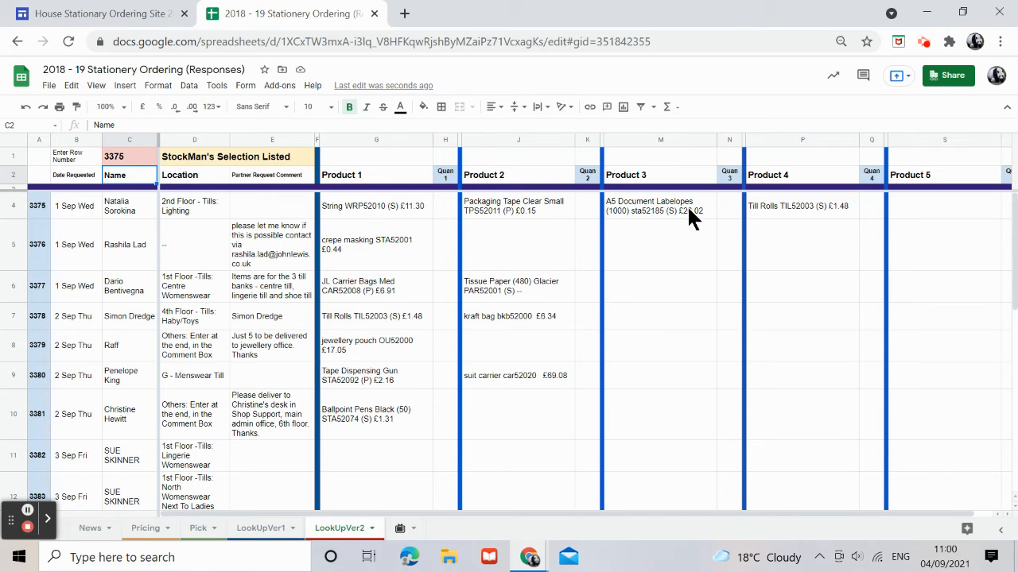
pyautogui.scroll(-5, 251, 470)
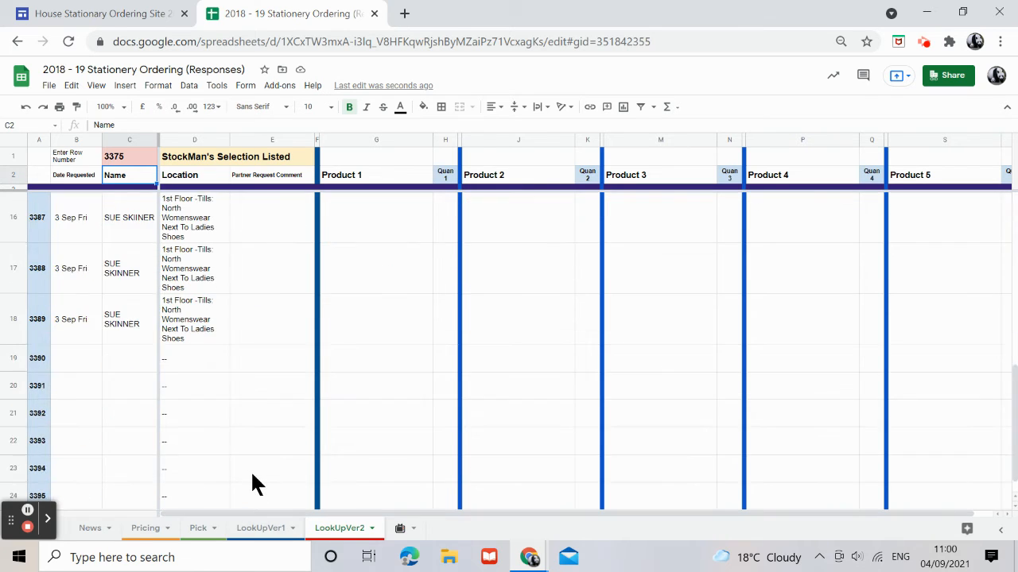
pyautogui.scroll(5, 251, 470)
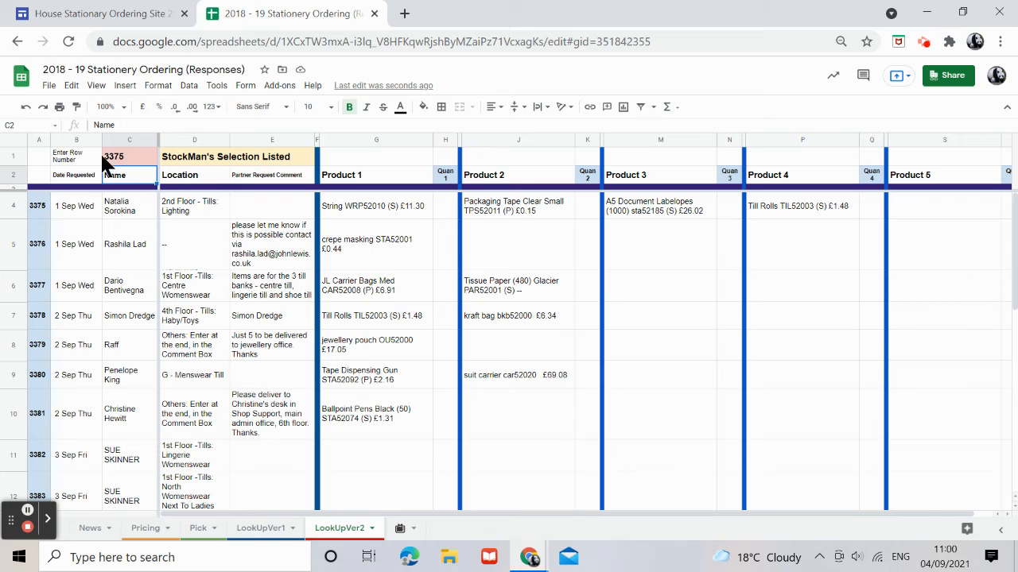
# On the LookUpVer1 sheet, set the Enter Row Number cell to 3360.
pyautogui.click(267, 528)
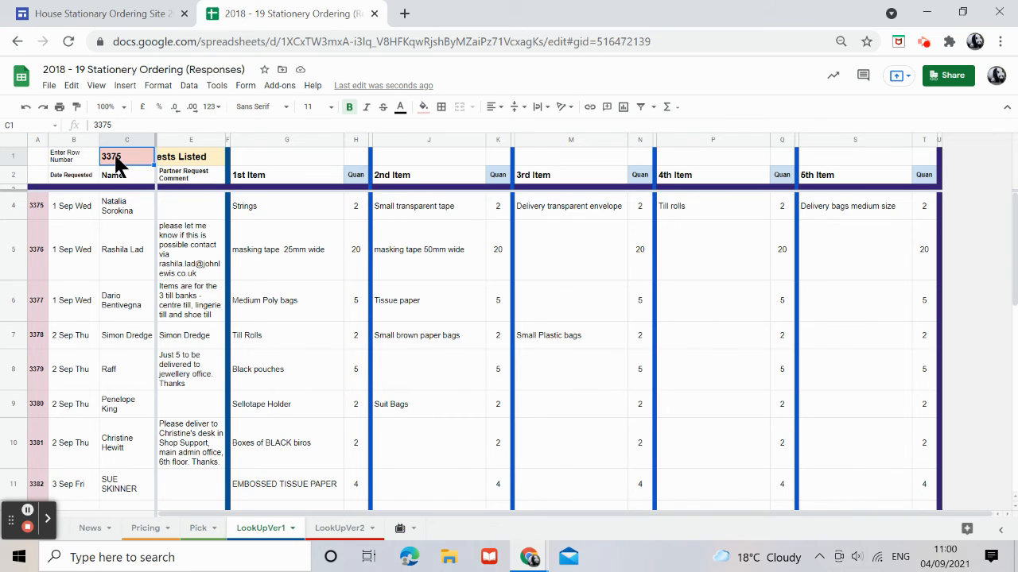
pyautogui.write('33')
pyautogui.press('Return')
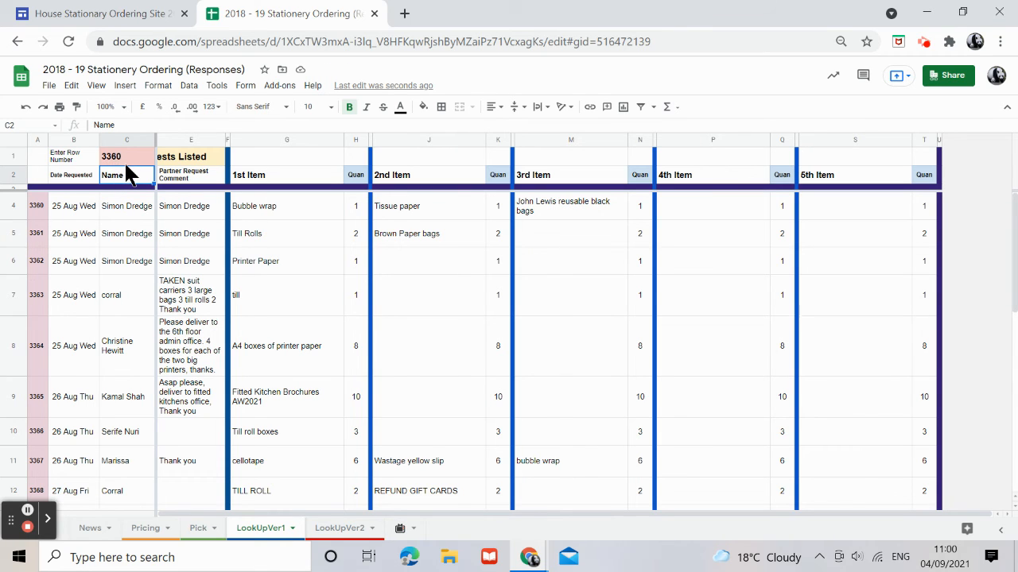
# On the LookUpVer2 sheet, set the Enter Row Number cell to 3360.
pyautogui.scroll(-10, 124, 318)
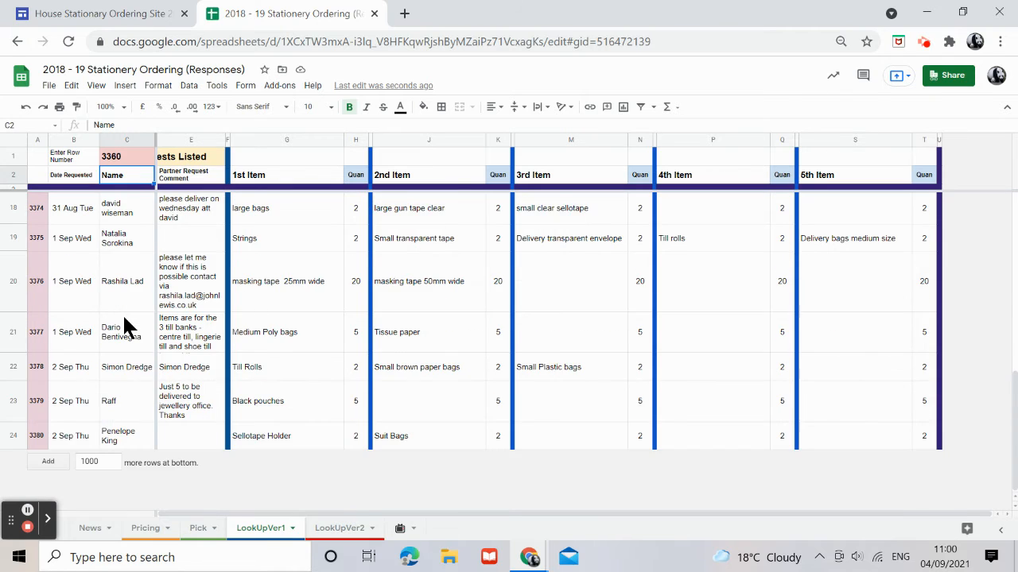
pyautogui.scroll(10, 124, 326)
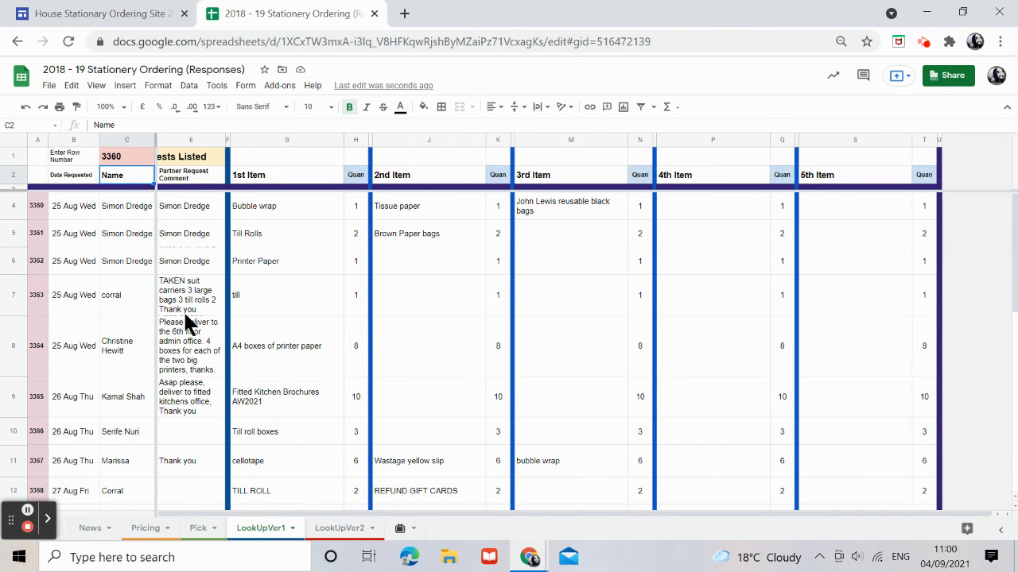
pyautogui.click(334, 531)
pyautogui.click(122, 159)
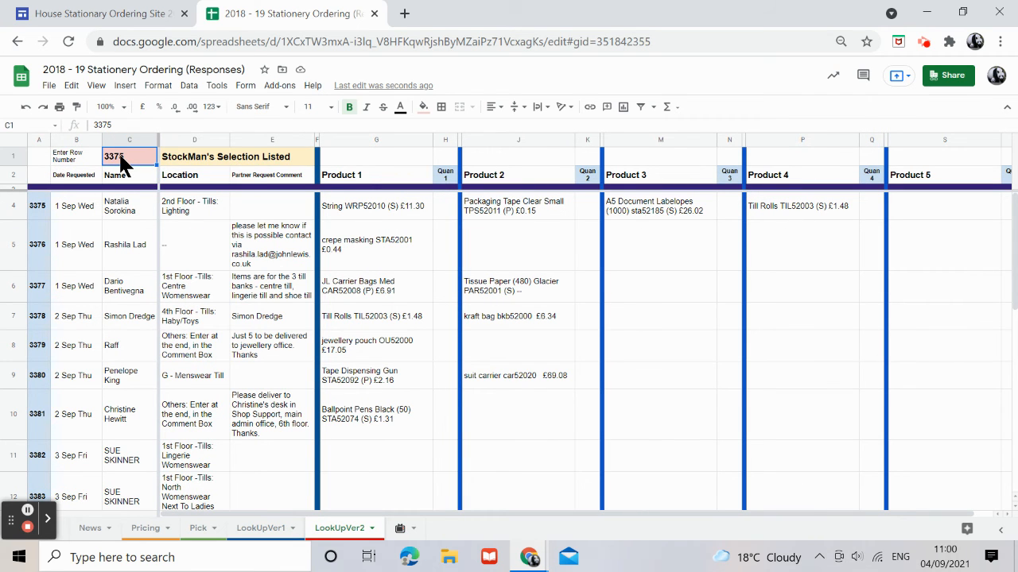
pyautogui.write('33')
pyautogui.press('Return')
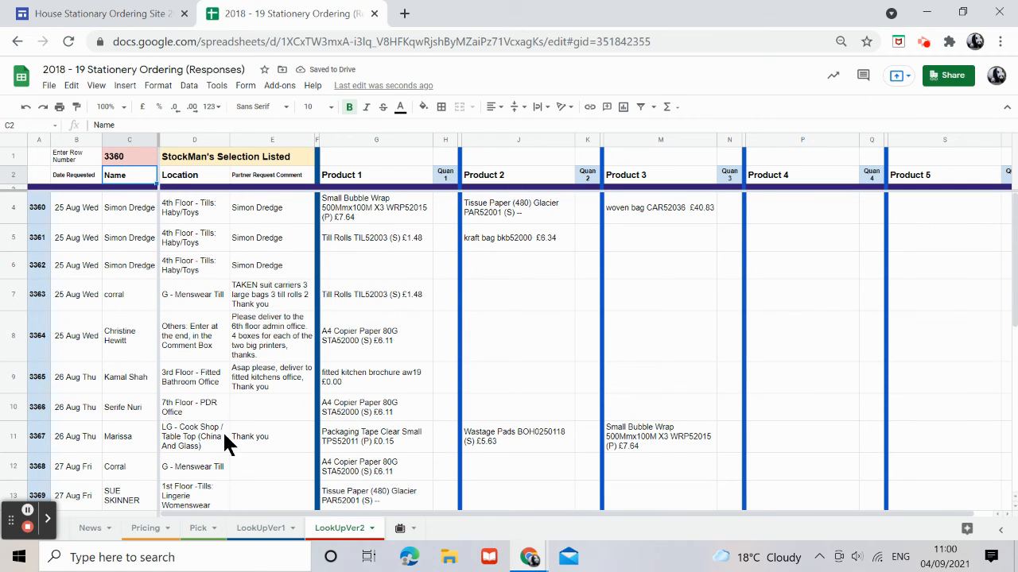
# Review the recent orders listed on the Pick sheet.
pyautogui.click(188, 531)
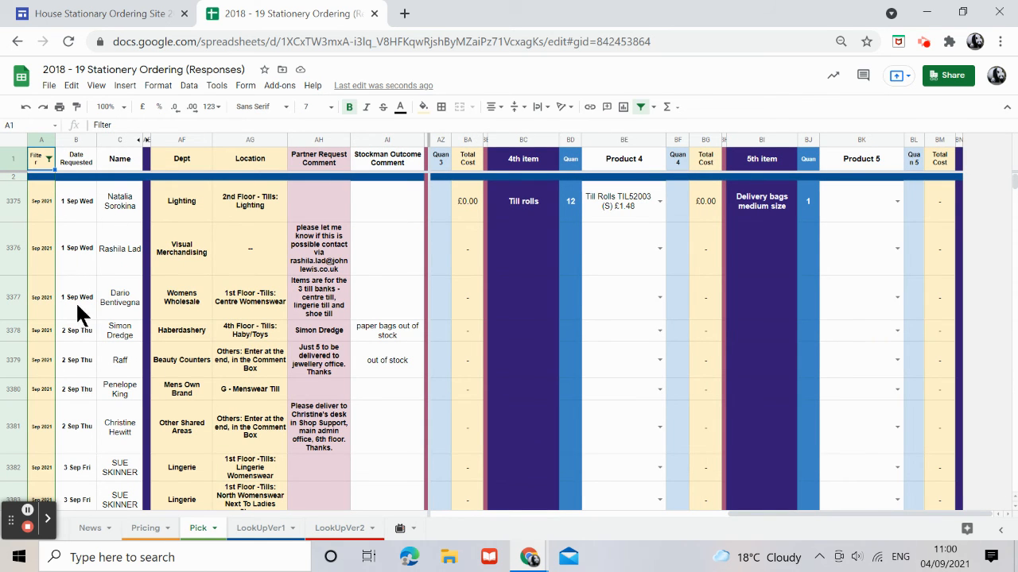
pyautogui.scroll(-5, 94, 379)
pyautogui.scroll(5, 94, 379)
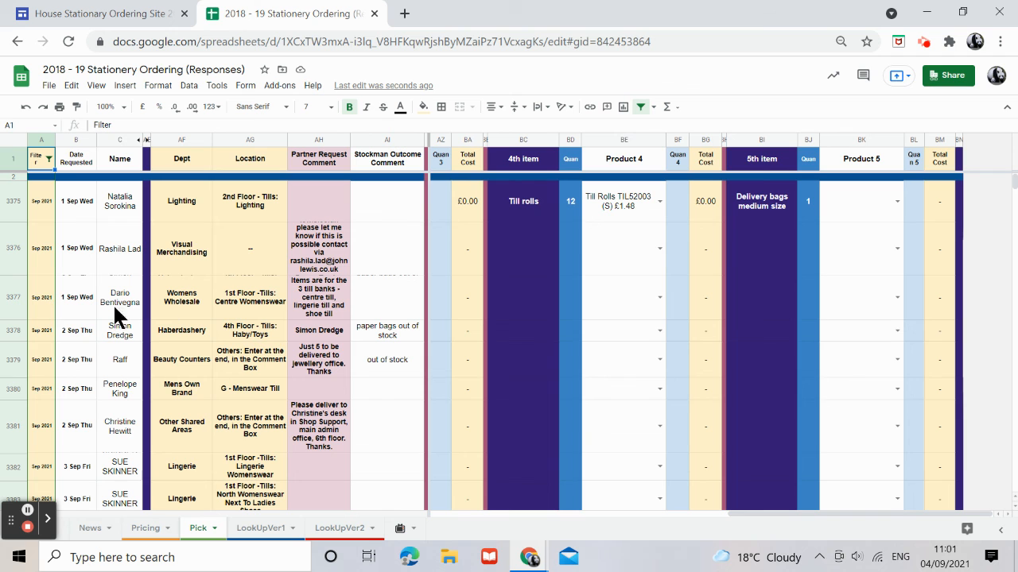
# Review the requests listed on the LookUpVer1 sheet from row 3360 downwards.
pyautogui.click(271, 531)
pyautogui.scroll(-6, 58, 392)
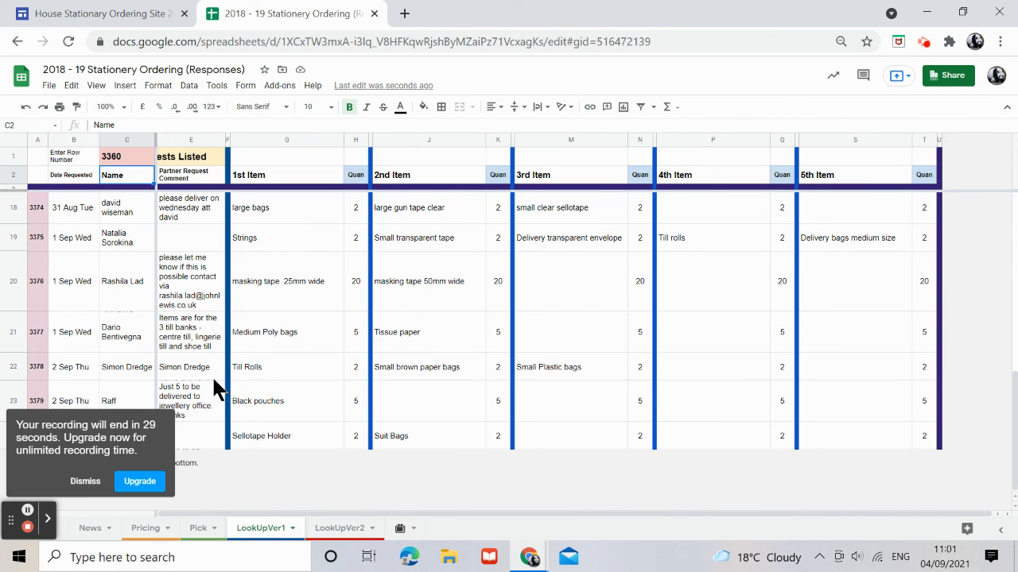
pyautogui.scroll(10, 200, 354)
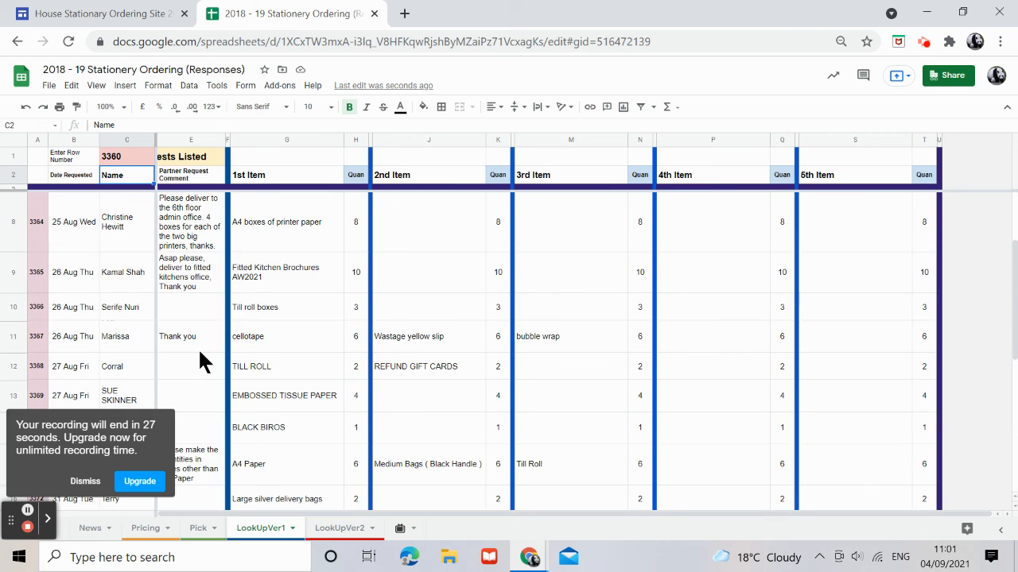